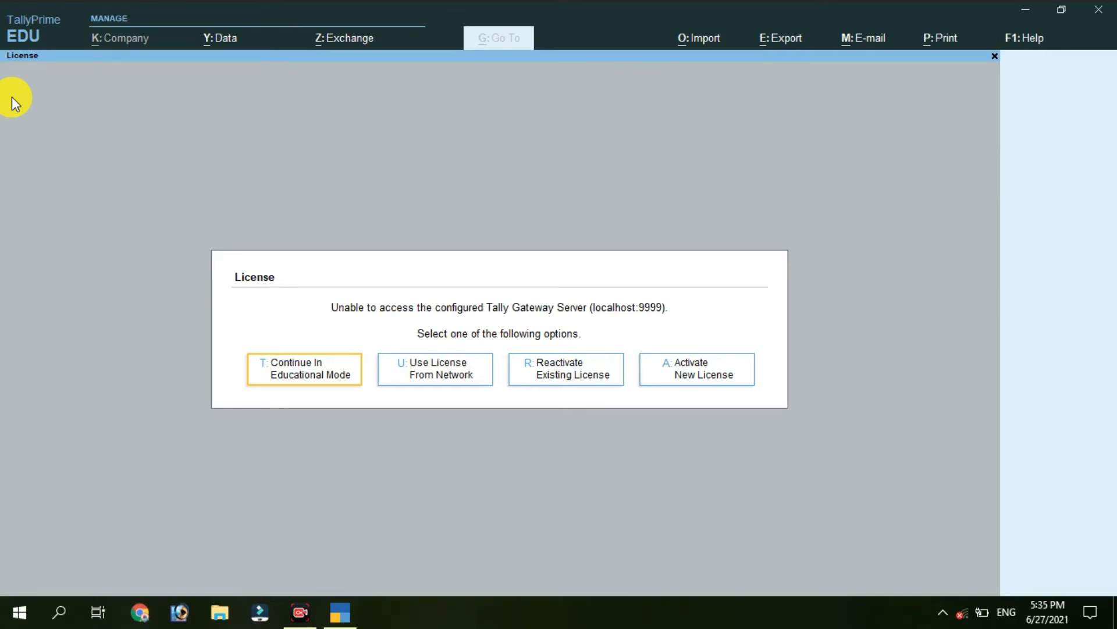
Continue in educational mode from the licence prompt.
key("Left")
key("Left")
key("Left")
key("Left")
key("Return")
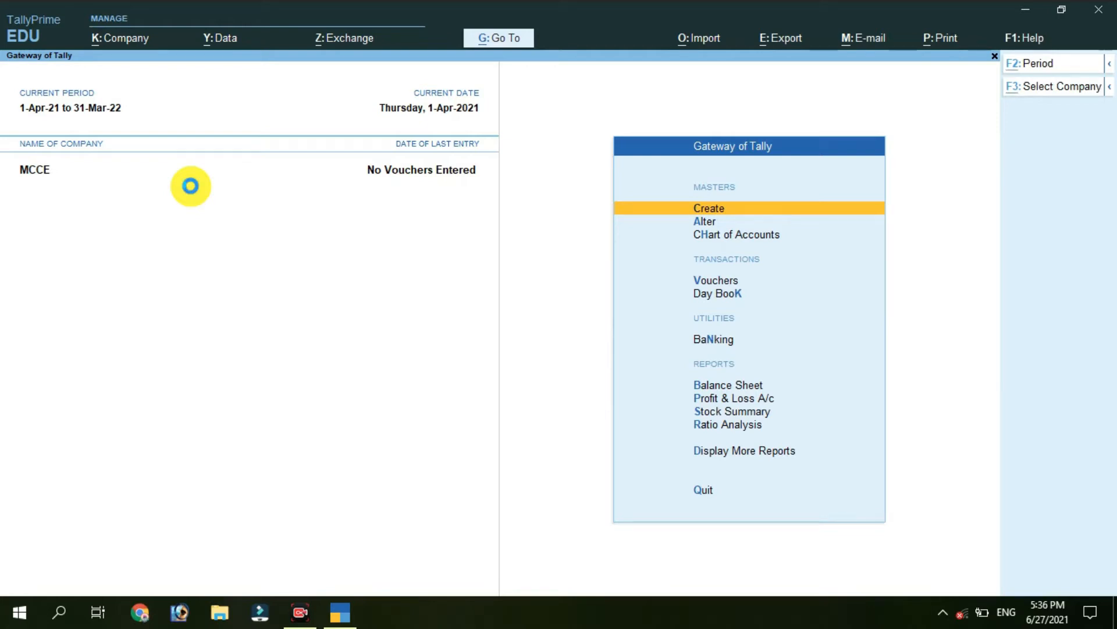
Open the company list, look over its create and path options, and select the company MCCE.
key("alt+F3")
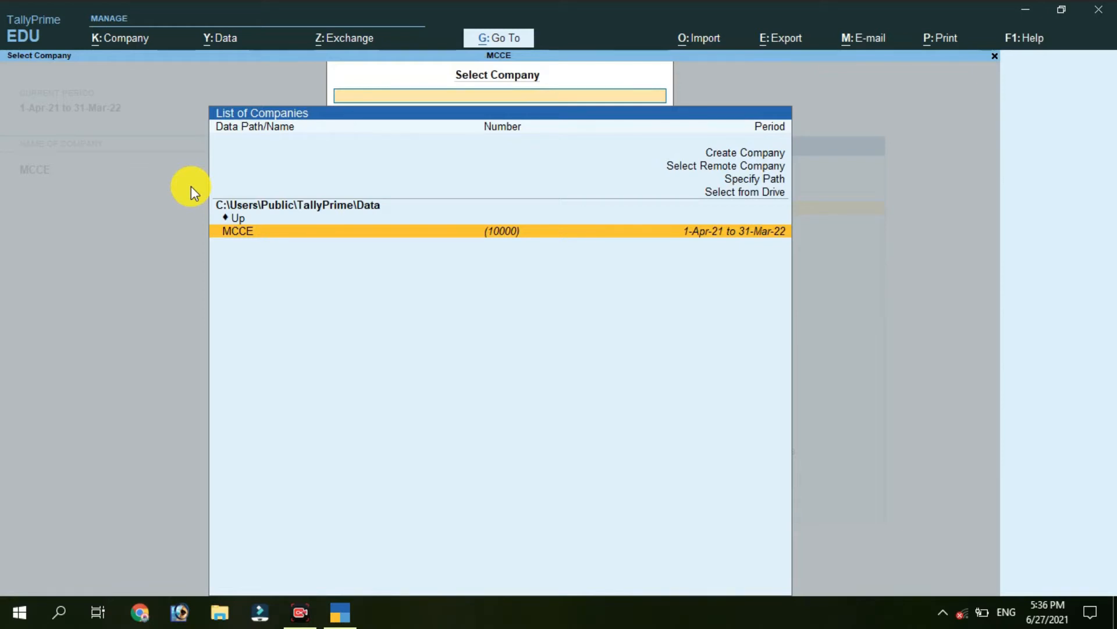
key("Up")
key("Up")
key("Up")
key("Up")
key("Up")
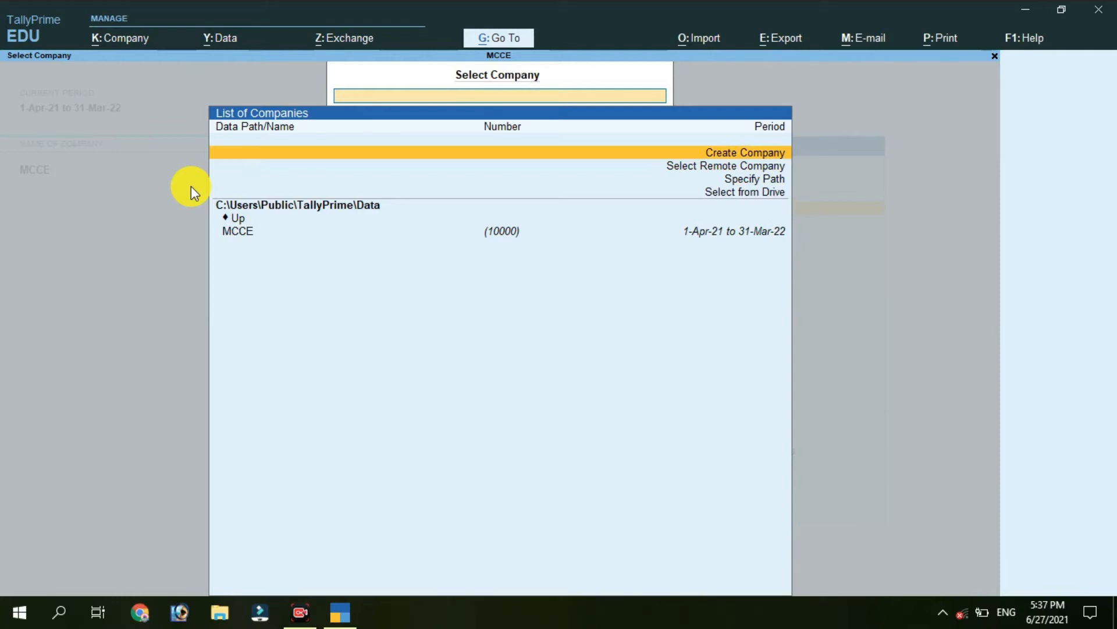
key("Down")
key("Up")
key("Down")
key("Down")
key("Down")
key("Down")
key("Down")
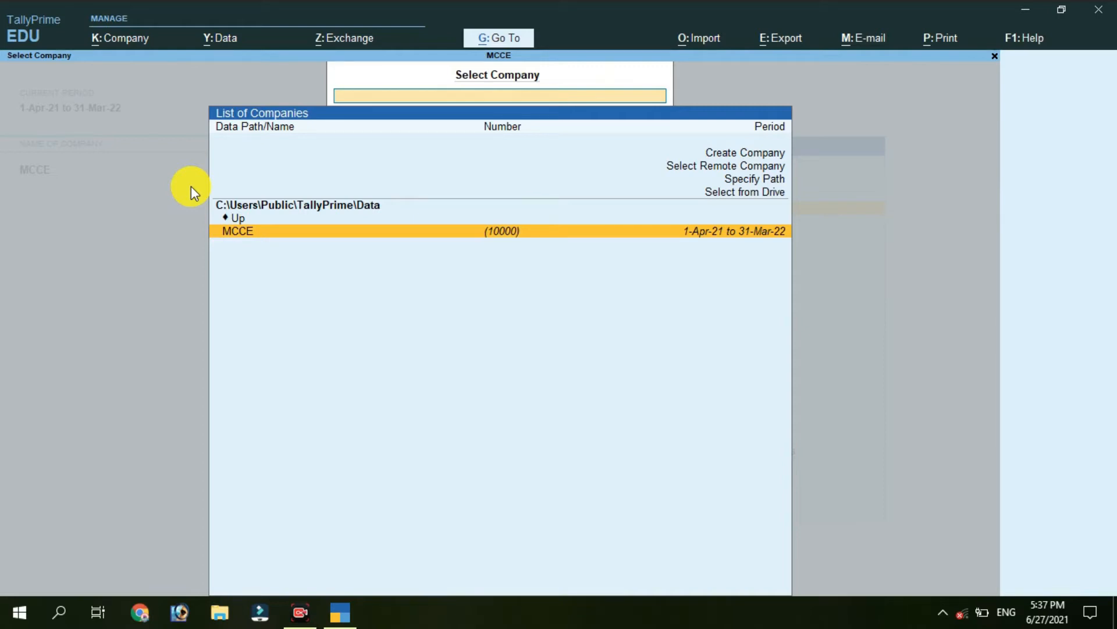
key("Return")
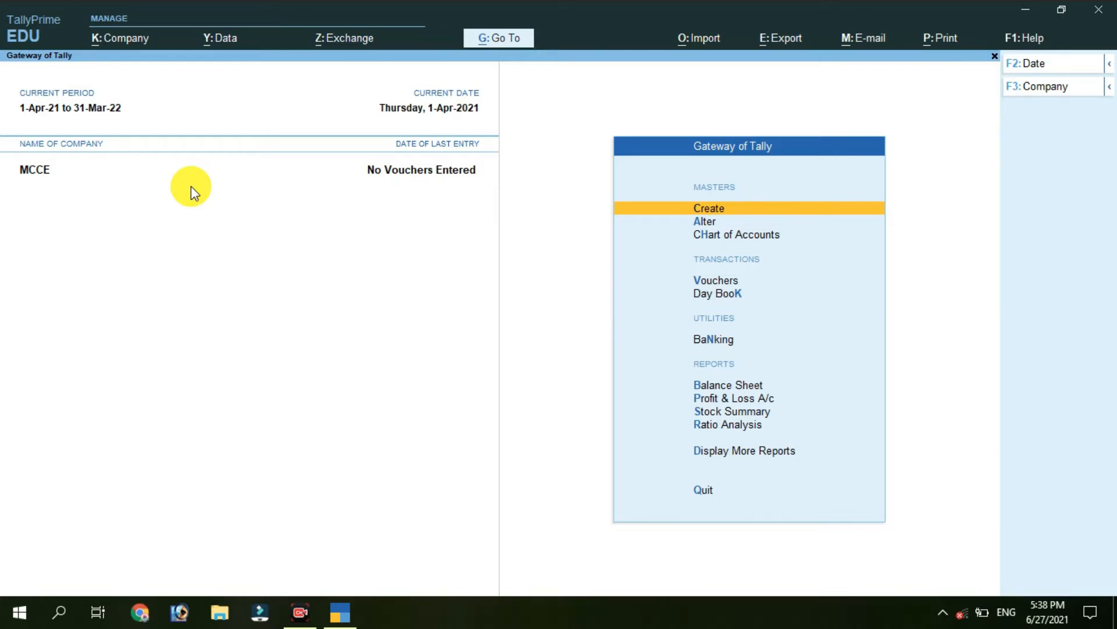
Start creating a new stock item from the inventory masters.
key("Return")
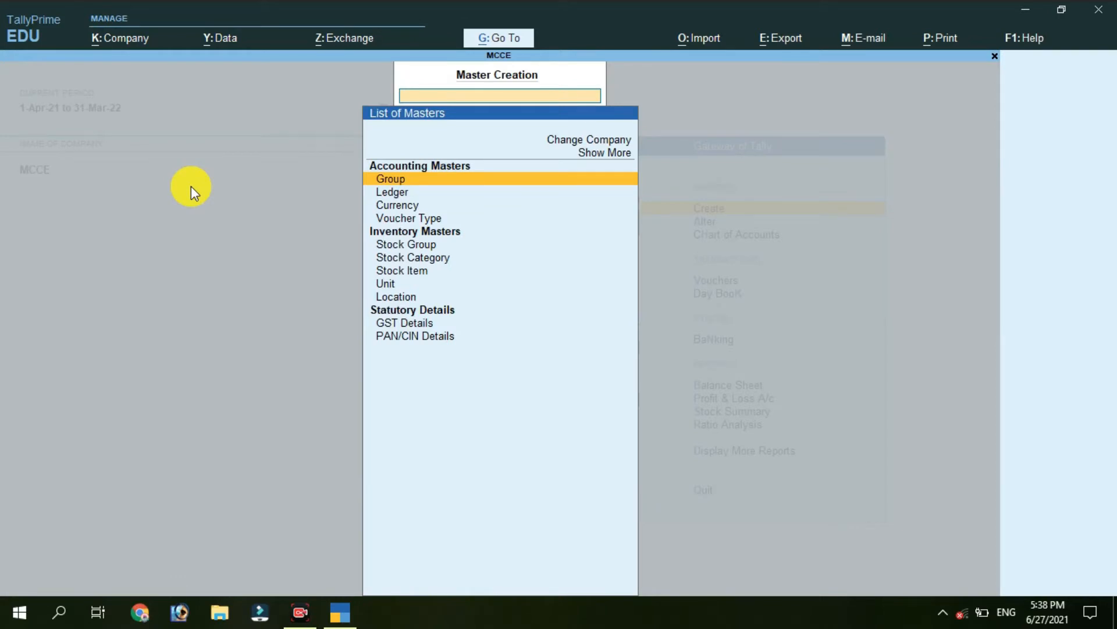
key("Down")
key("Down")
key("Down")
key("Down")
key("Down")
key("Down")
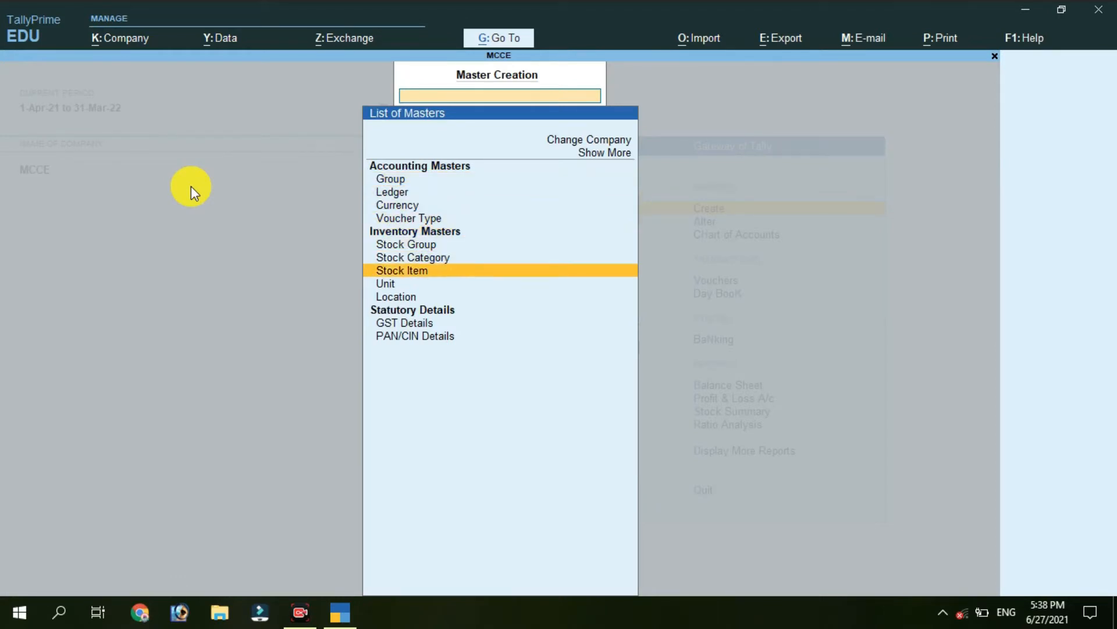
key("Return")
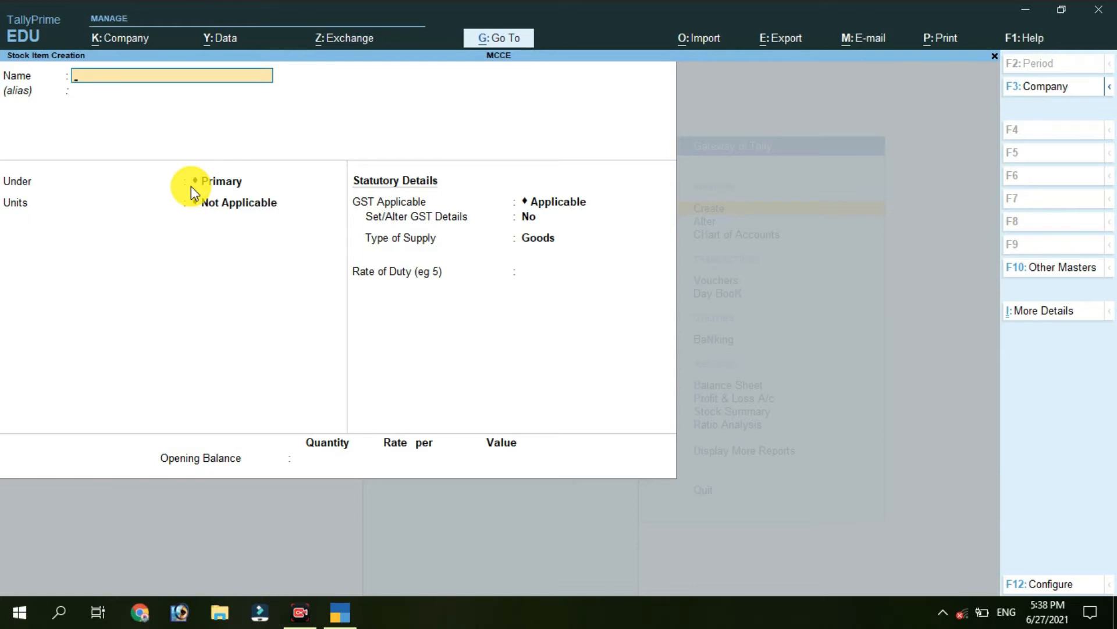
Name the stock item ACC CEMENT without an alias and place it under the Primary group.
type("ACC CE0ENT")
key("BackSpace")
key("BackSpace")
key("BackSpace")
key("BackSpace")
type("MENT")
key("Return")
key("Return")
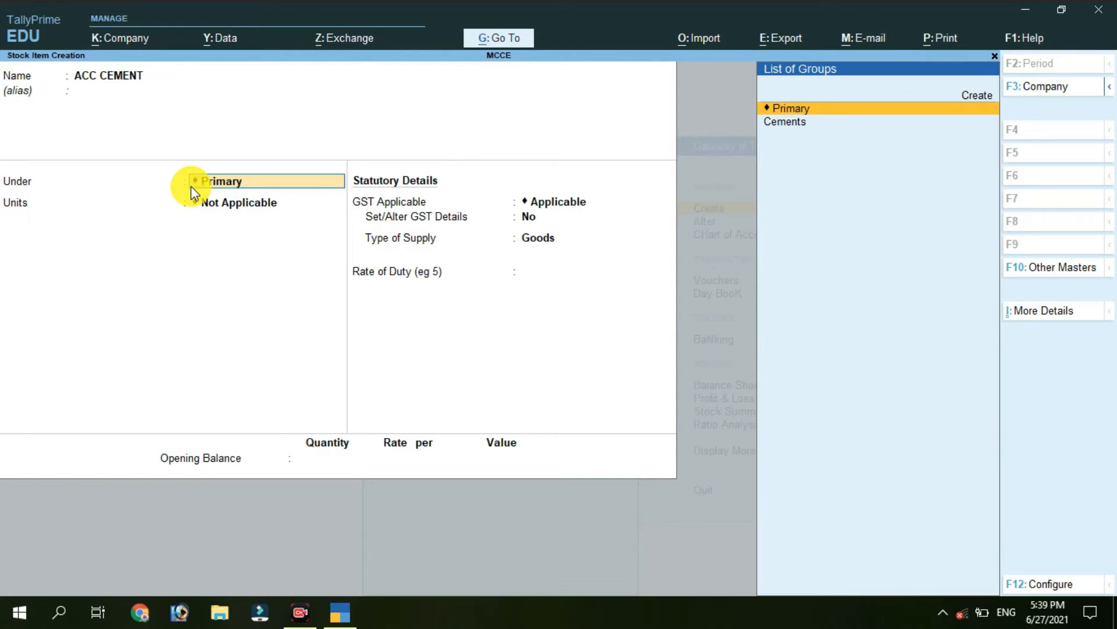
key("Return")
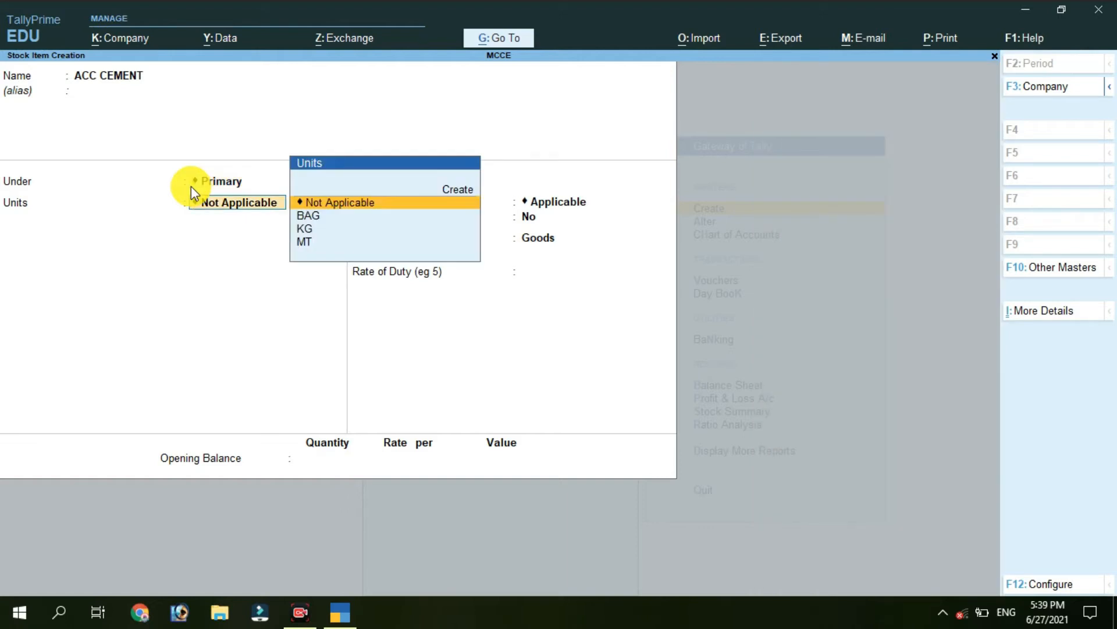
Set the unit of the ACC CEMENT stock item to BAG.
key("Down")
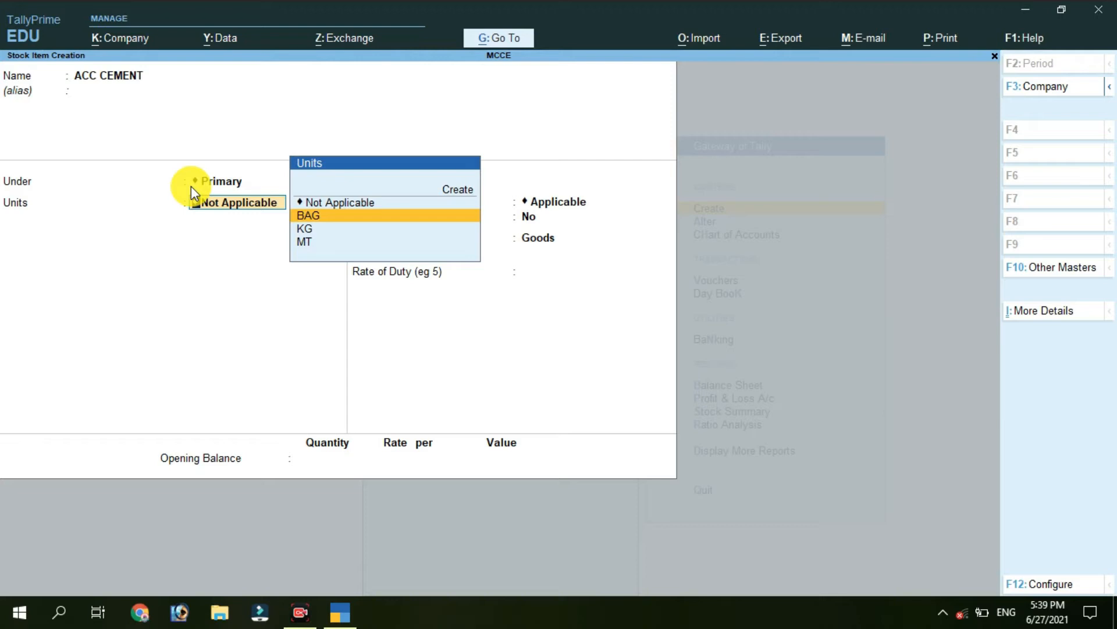
key("Up")
key("Up")
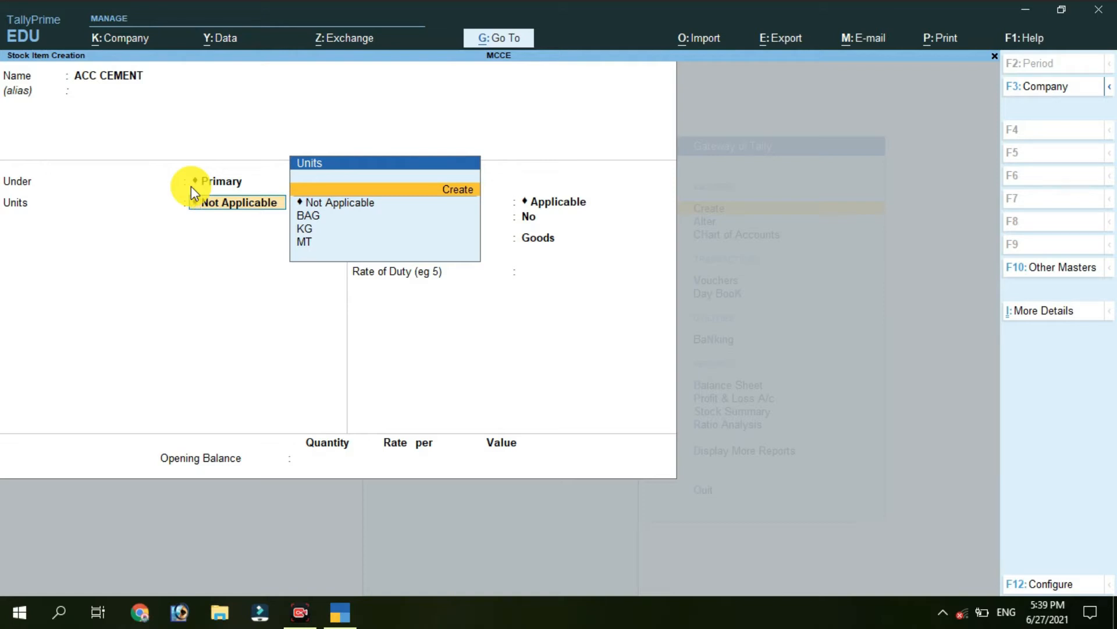
key("Down")
key("Down")
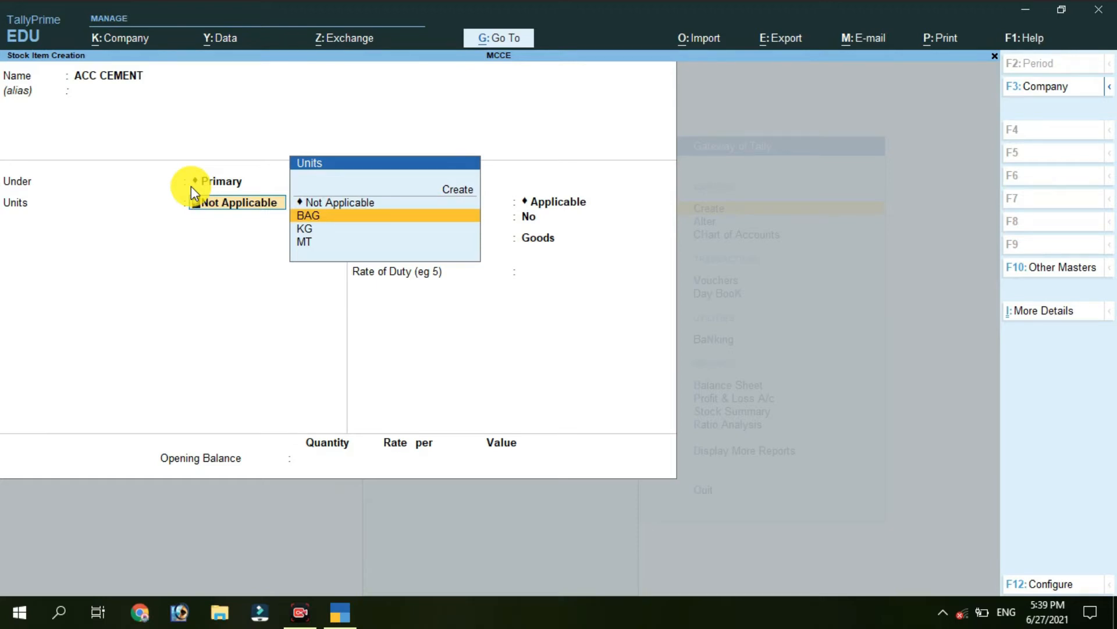
key("Return")
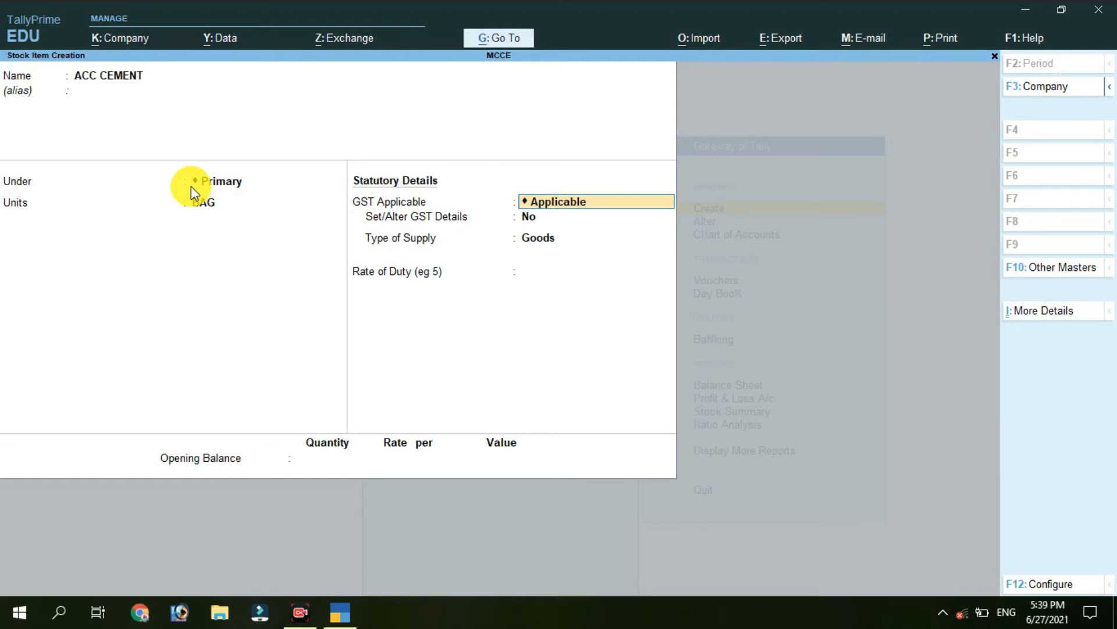
Set GST to Applicable for the stock item and enable setting its GST details.
key("BackSpace")
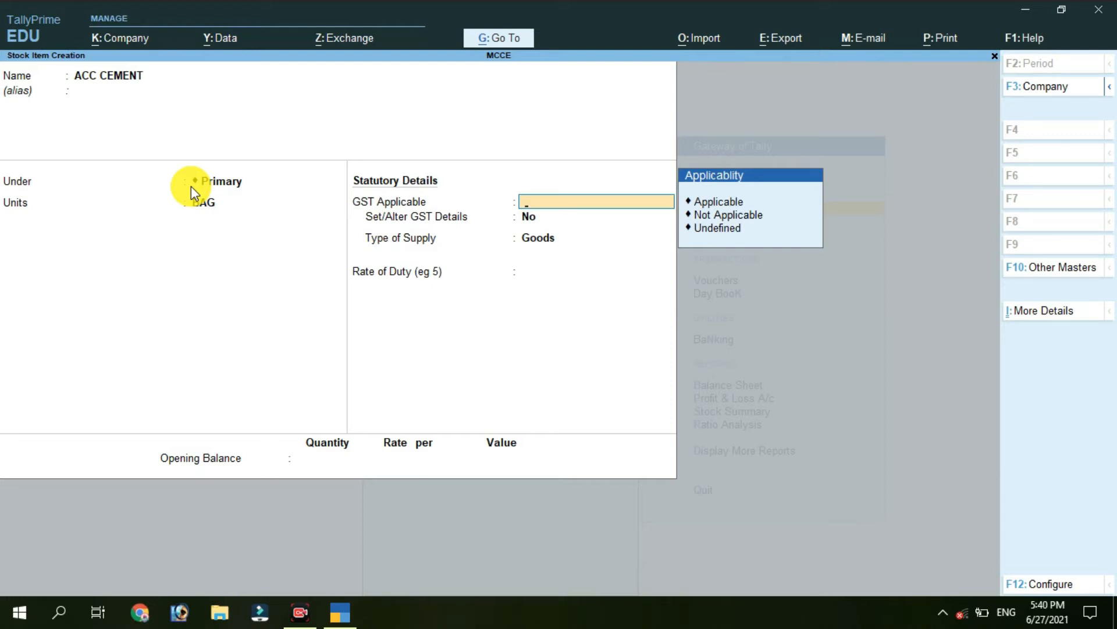
key("Down")
key("Return")
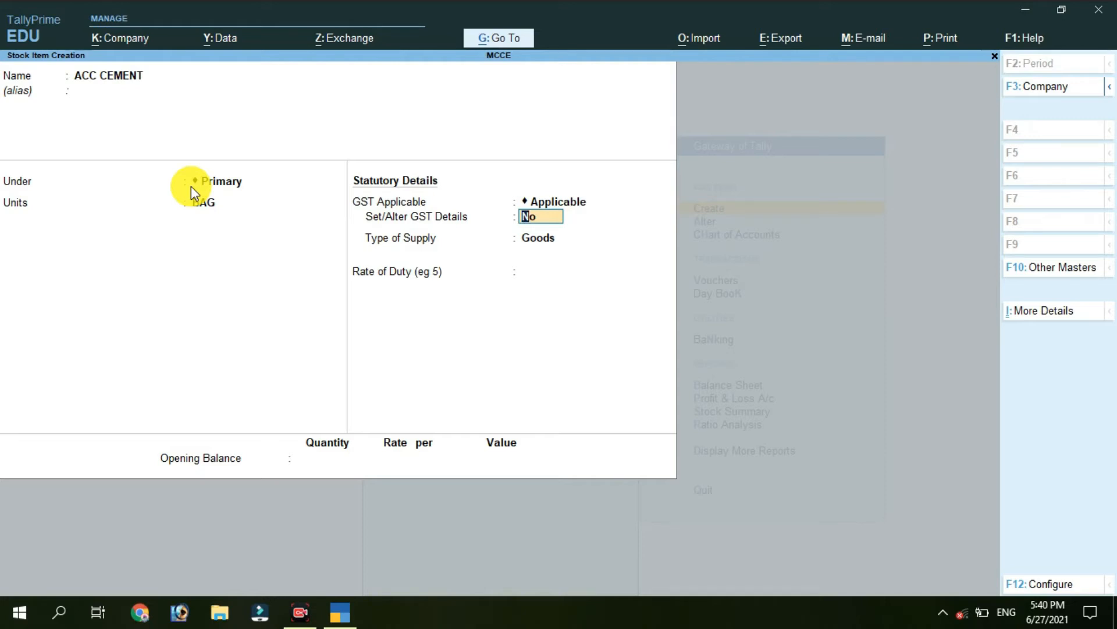
type("y")
key("Return")
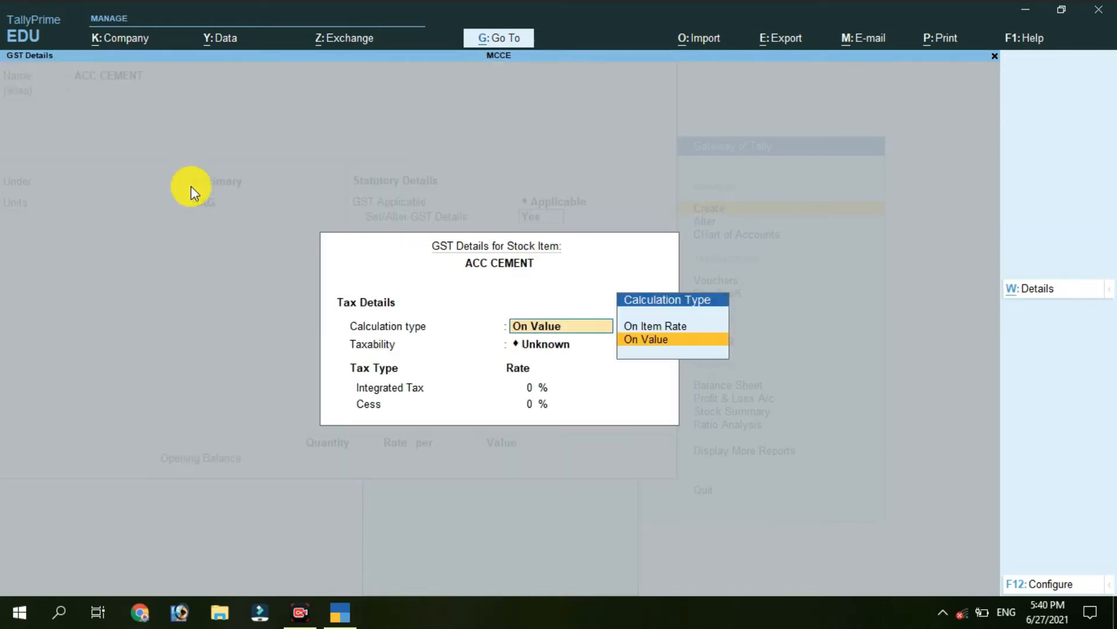
Set the calculation type in the item's GST details to On Value.
key("Up")
key("Down")
key("Up")
key("Down")
key("Return")
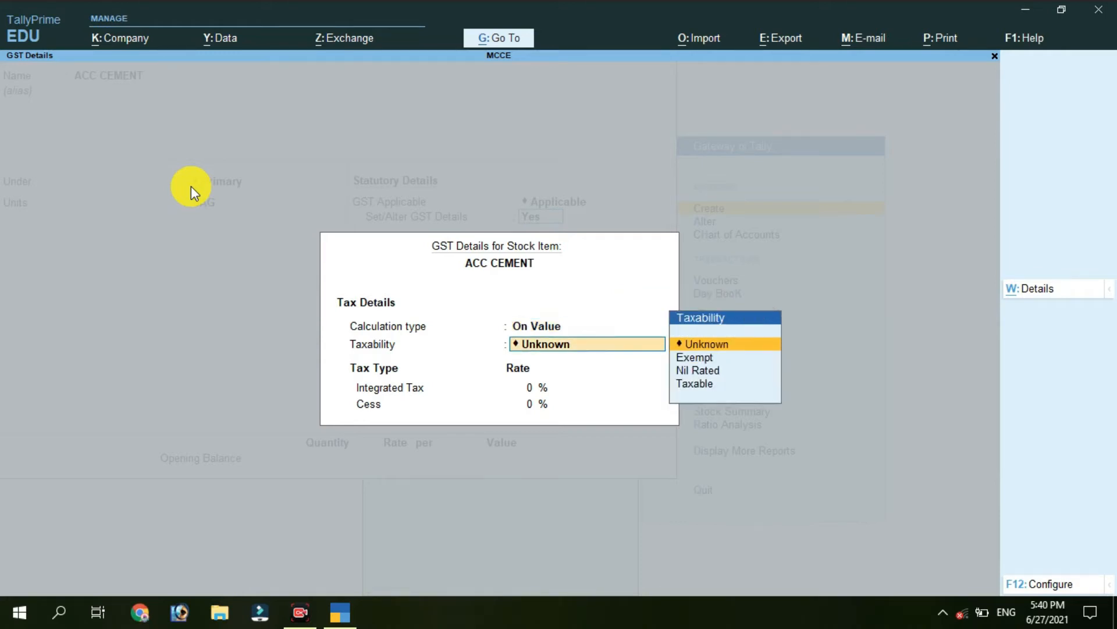
Review the taxability options in the GST details and set taxability to Taxable.
key("t")
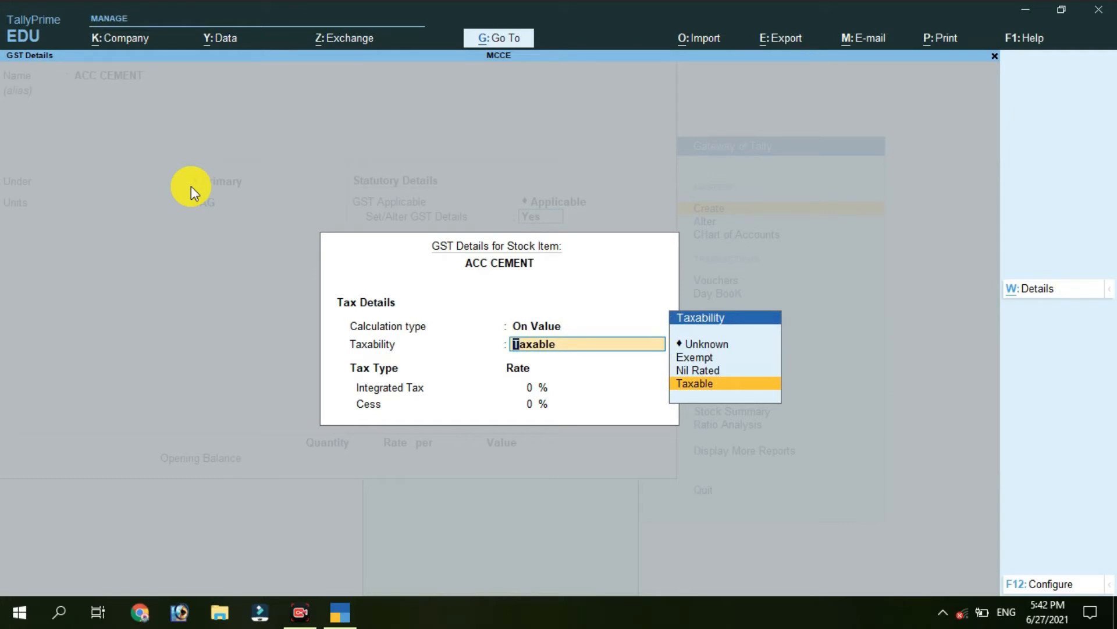
key("Up")
key("Up")
key("Up")
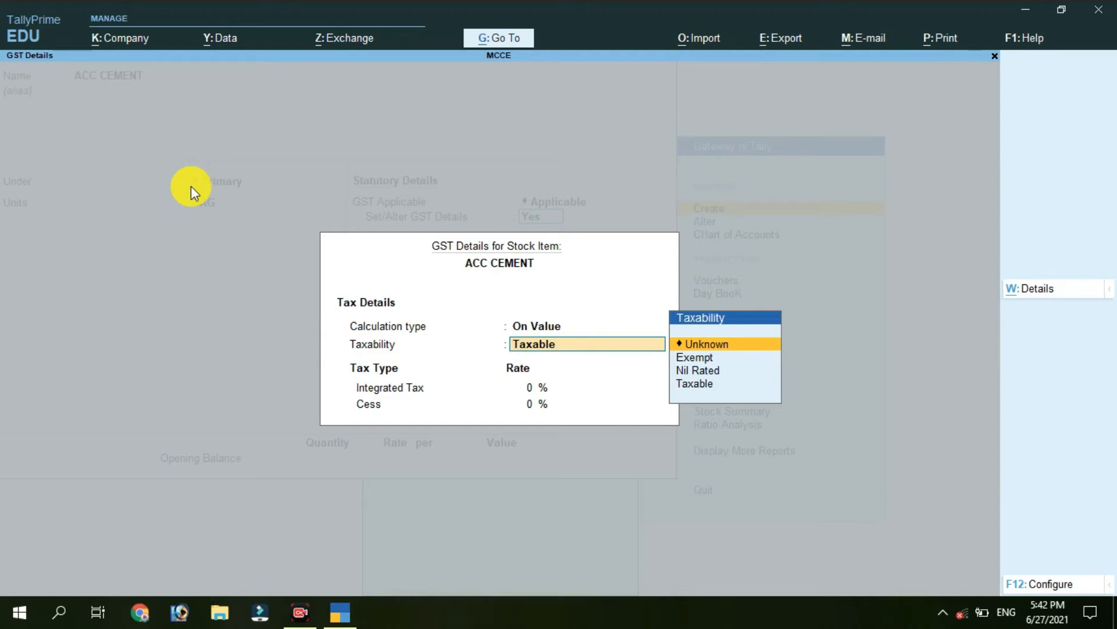
key("Down")
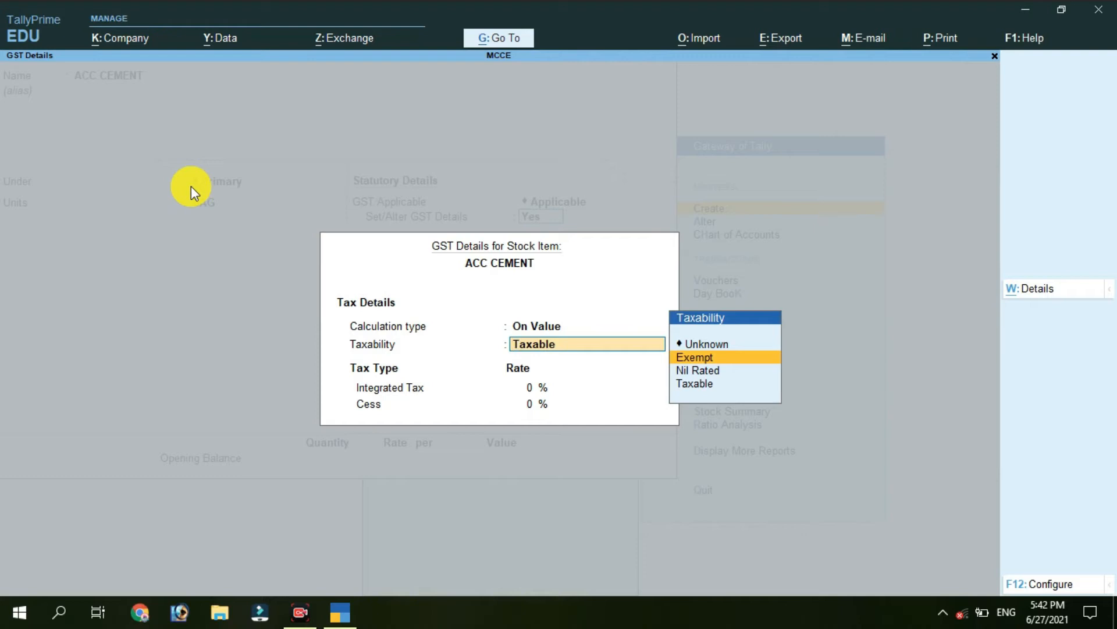
key("Down")
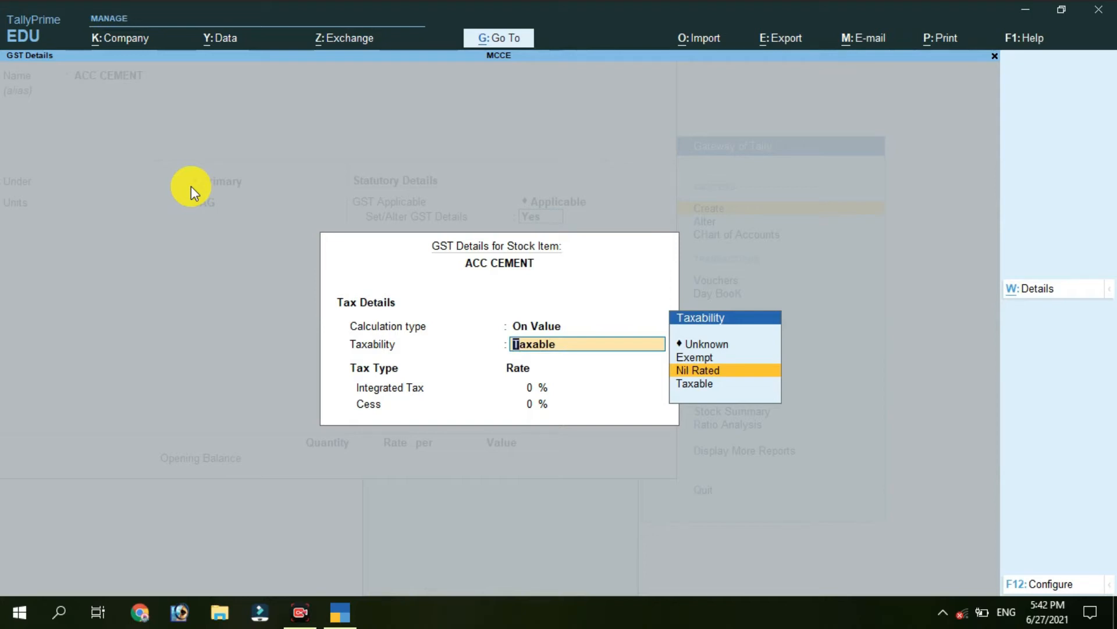
key("Down")
key("Return")
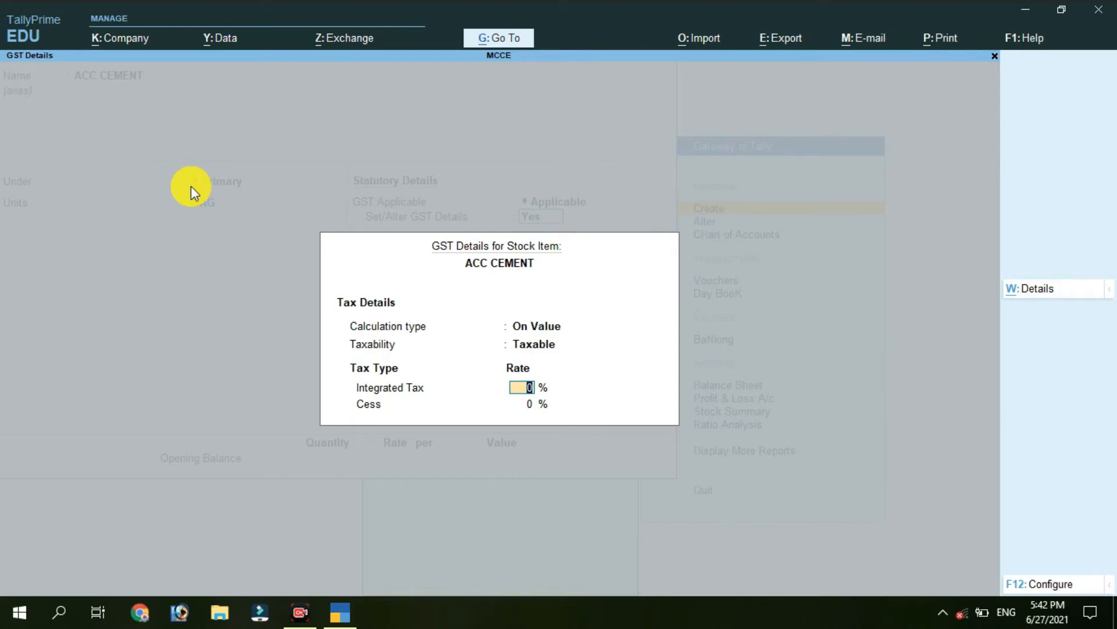
Set the integrated tax rate to 28% with no cess, and keep Goods as the type of supply.
type("28")
key("Return")
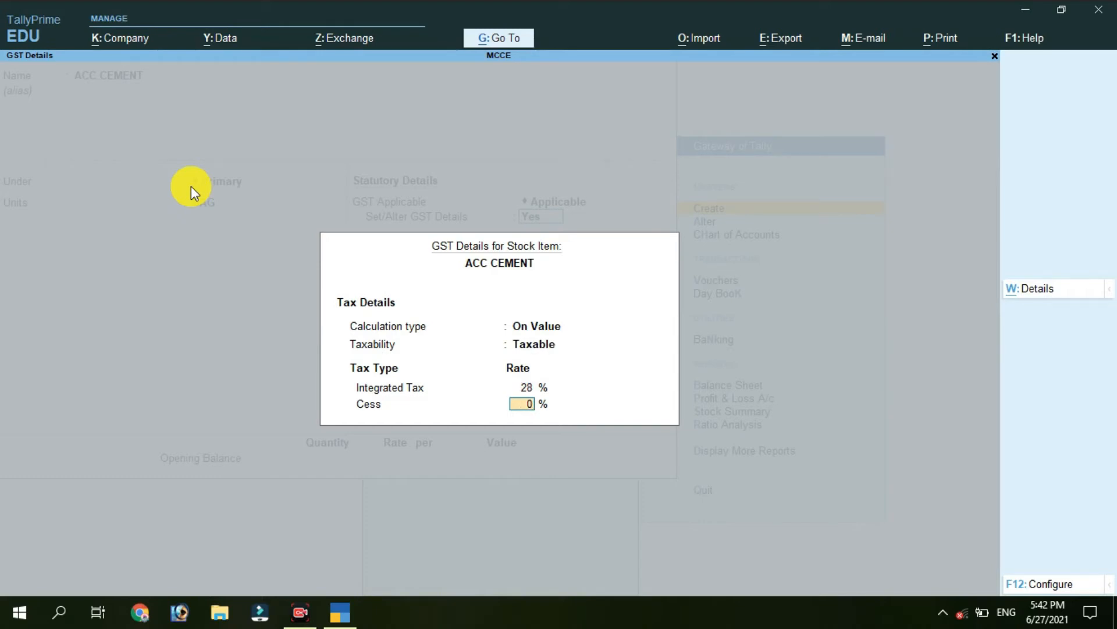
key("Return")
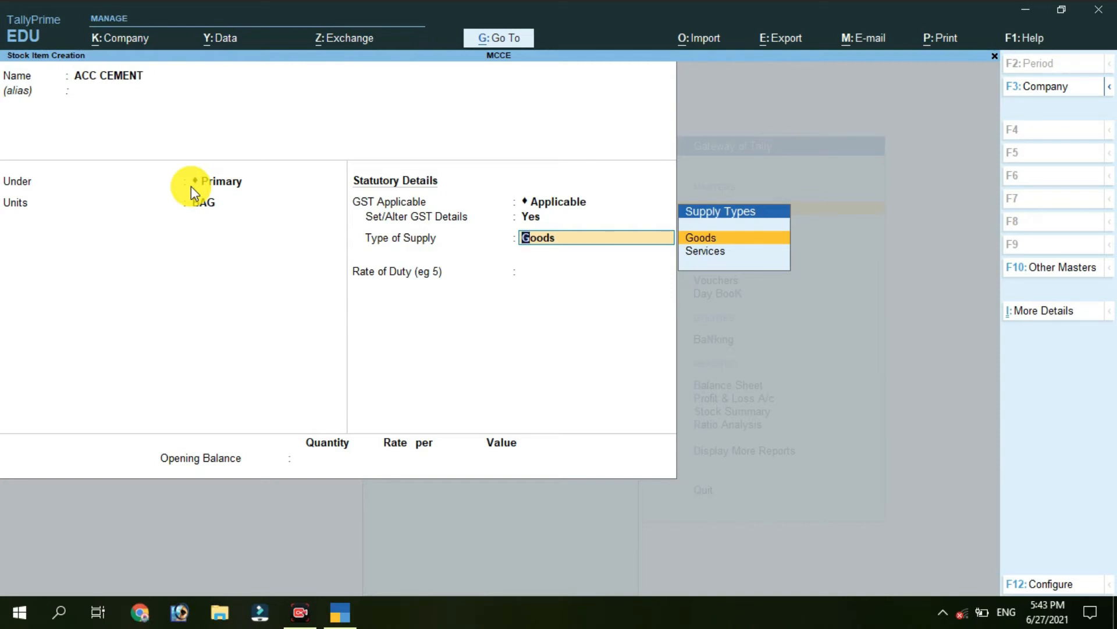
key("Return")
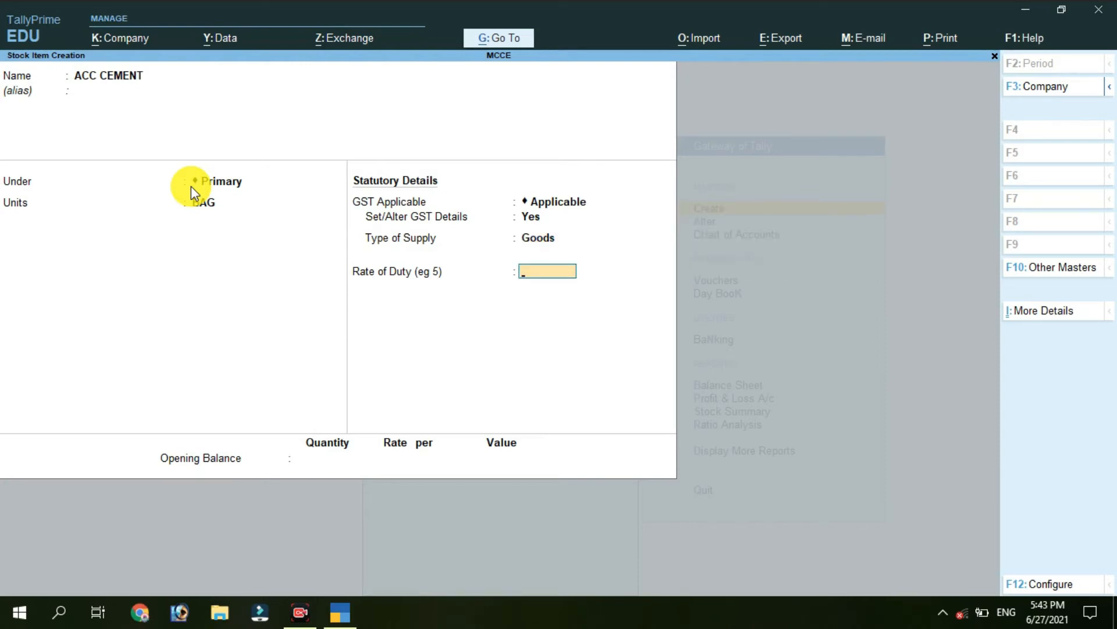
key("Return")
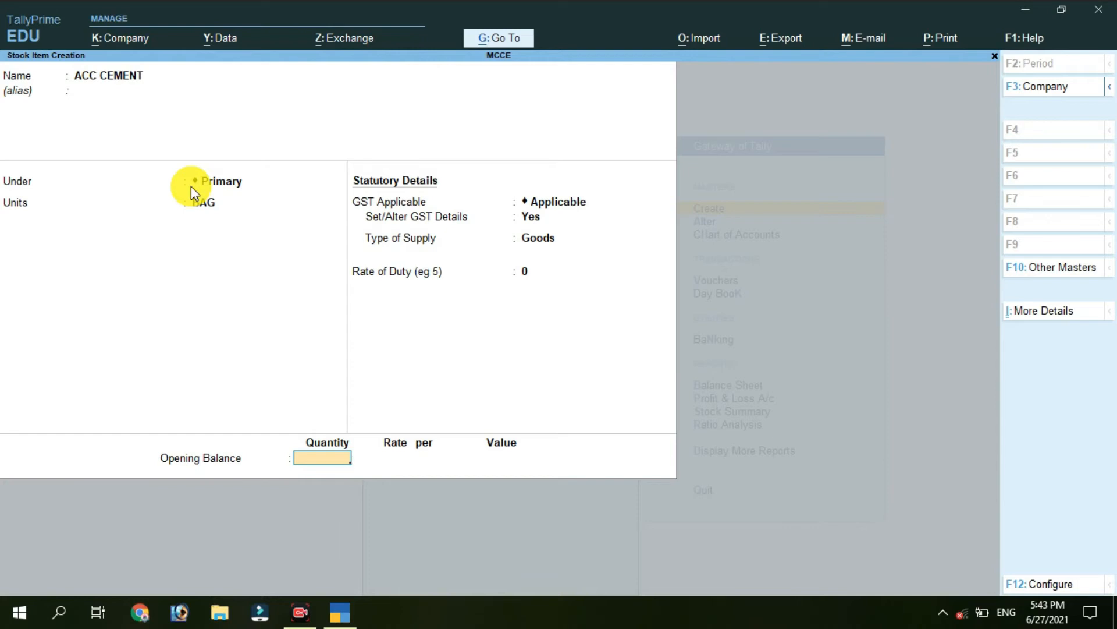
Enter an opening balance of 100 bags at a rate of 300 per BAG and save the stock item.
type("100")
key("Return")
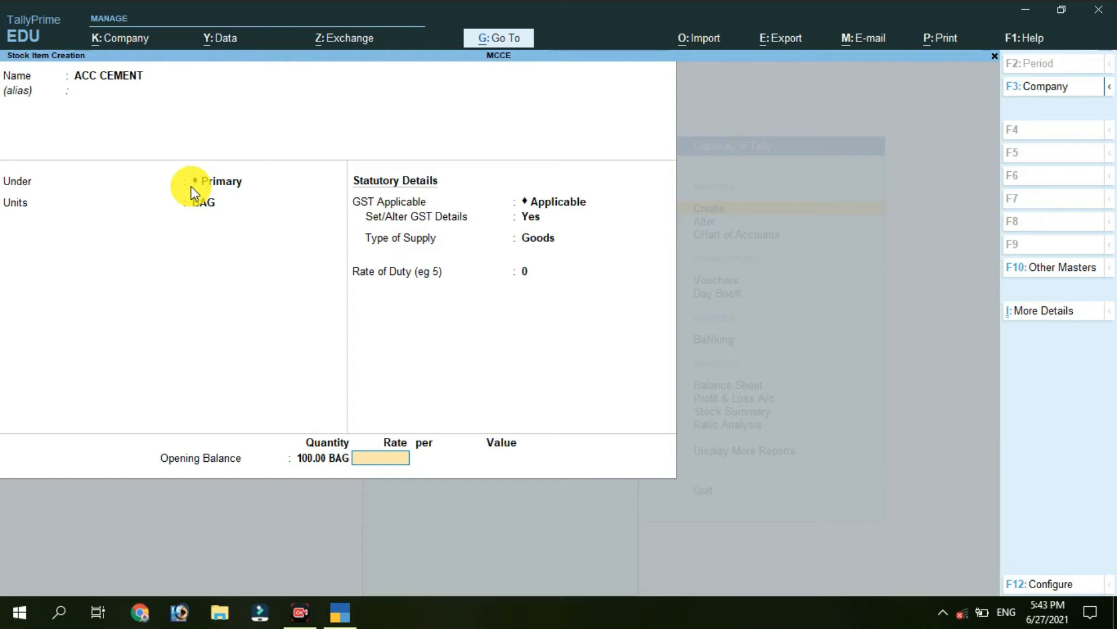
type("1")
key("BackSpace")
type("300")
key("Return")
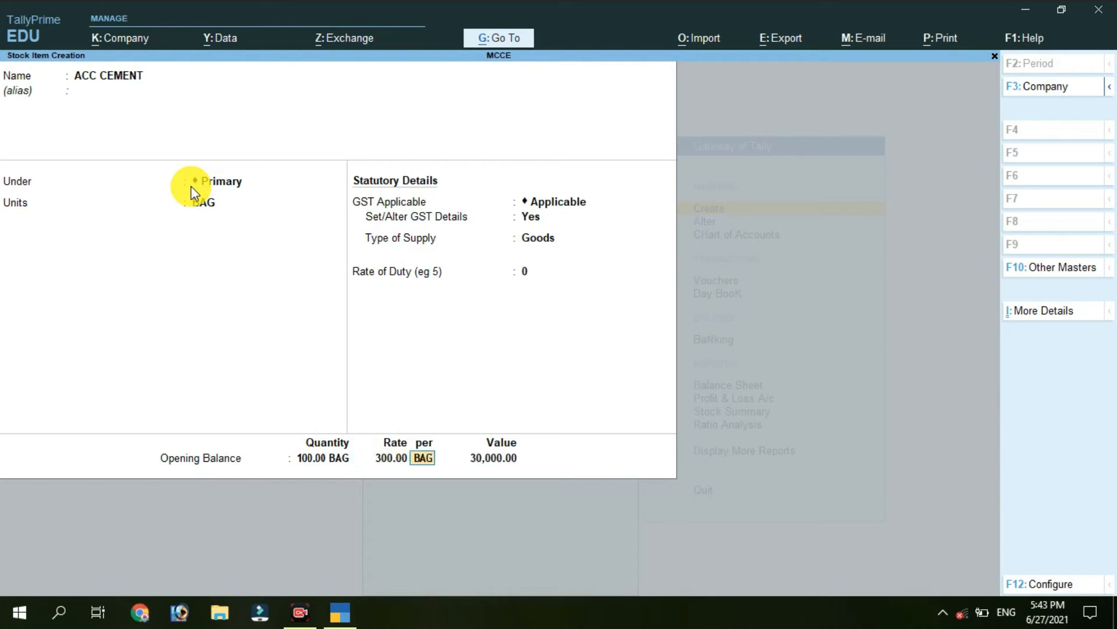
key("Return")
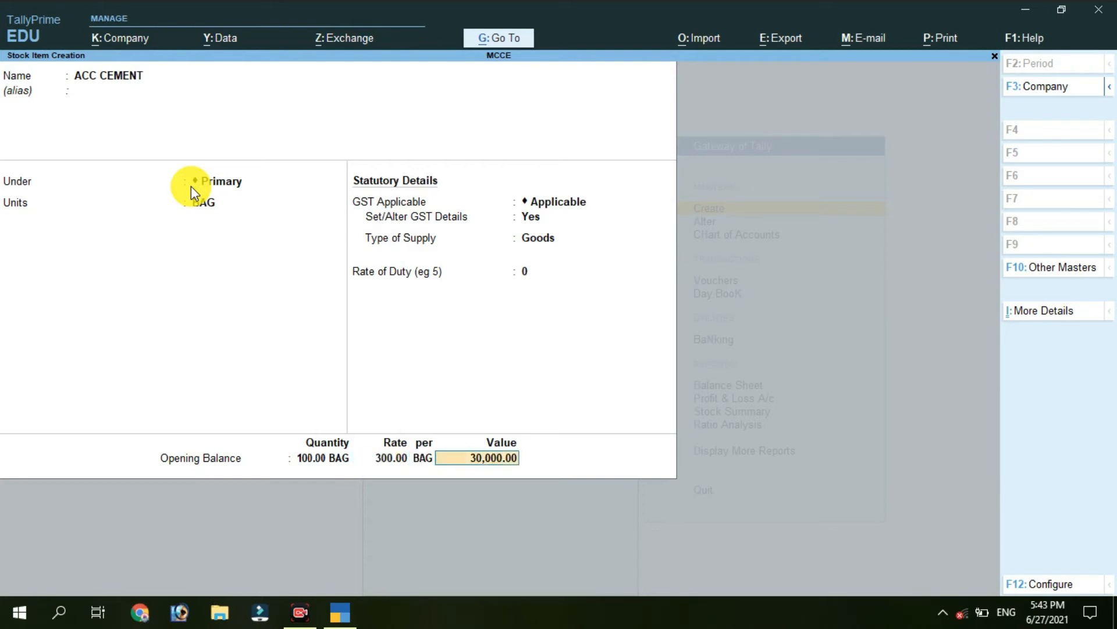
key("Return")
key("Return")
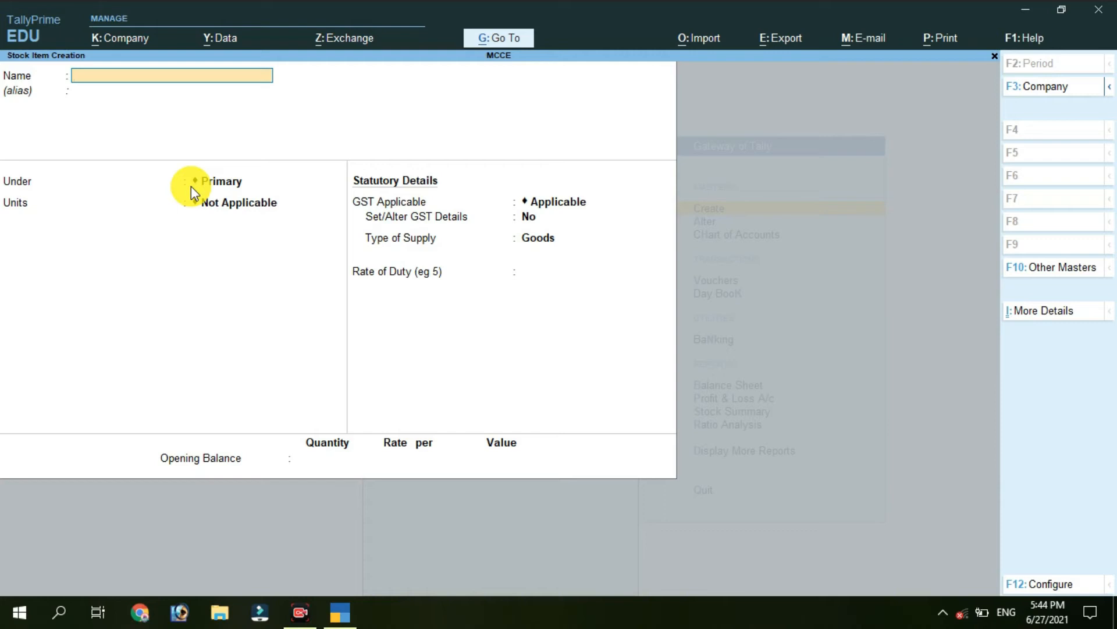
Leave the stock item form, start a new stock group and name it CEMENTS without an alias.
key("Escape")
key("Return")
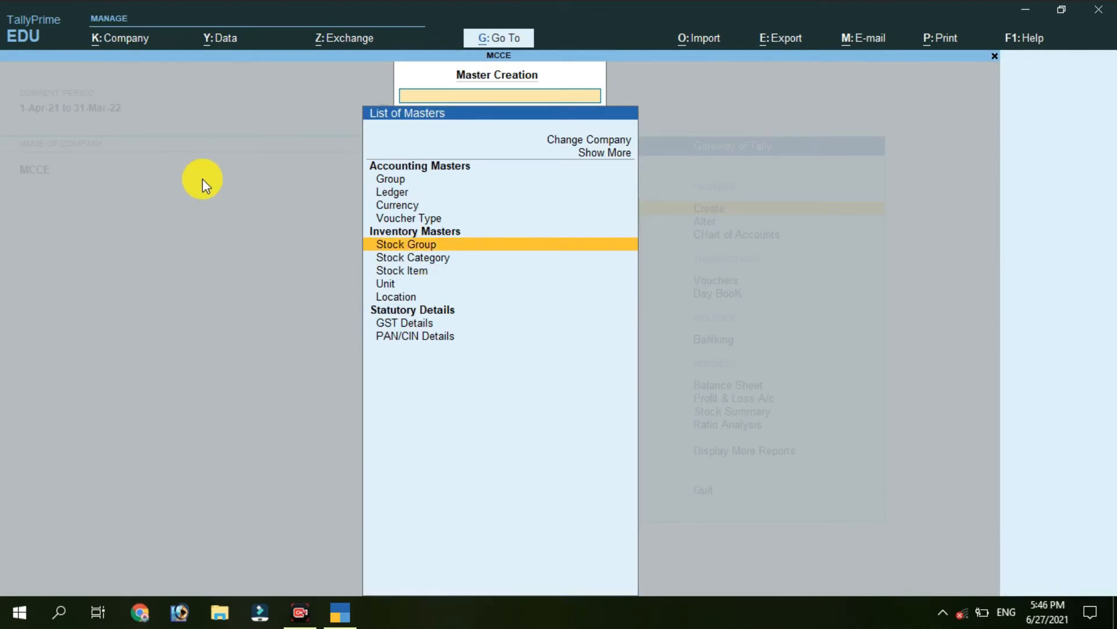
key("Return")
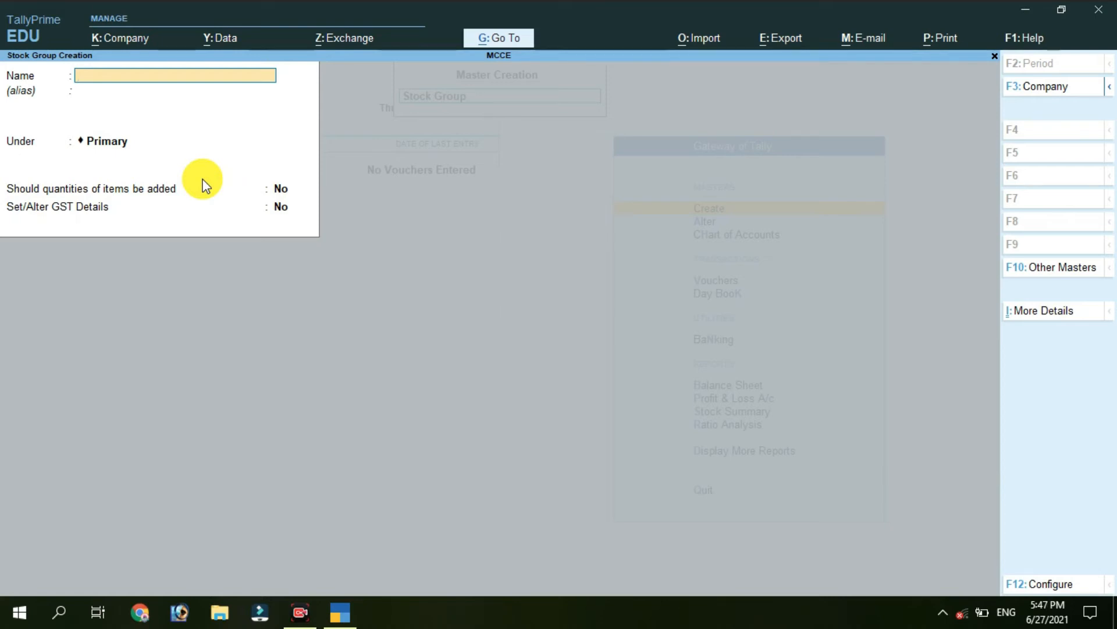
type("CE")
type("ENT")
key("BackSpace")
key("BackSpace")
key("BackSpace")
type("MENT")
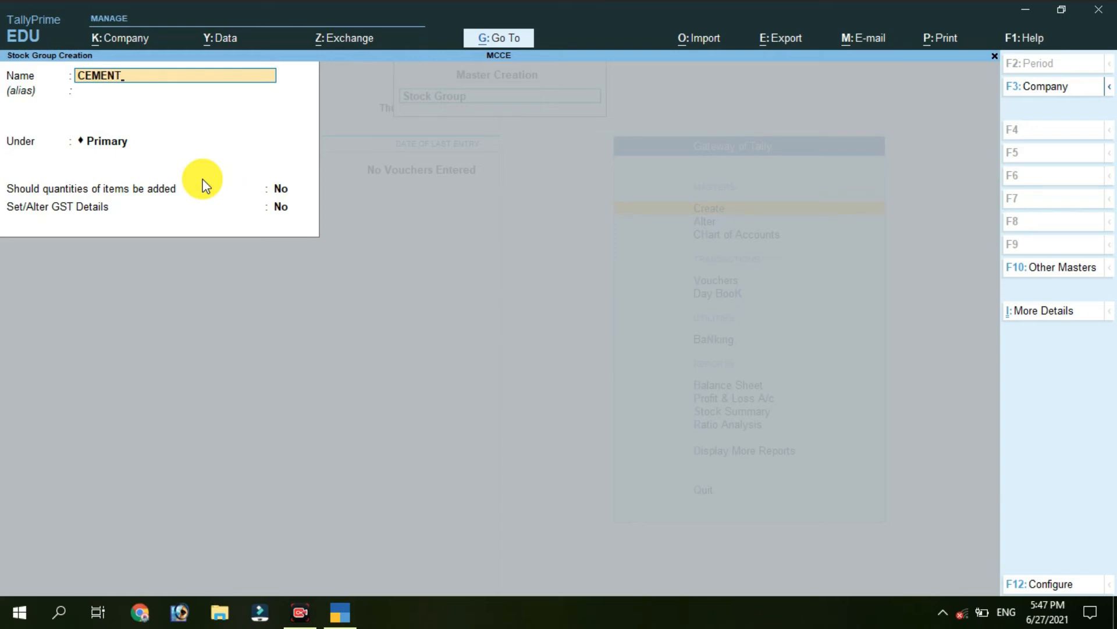
type("S")
key("Return")
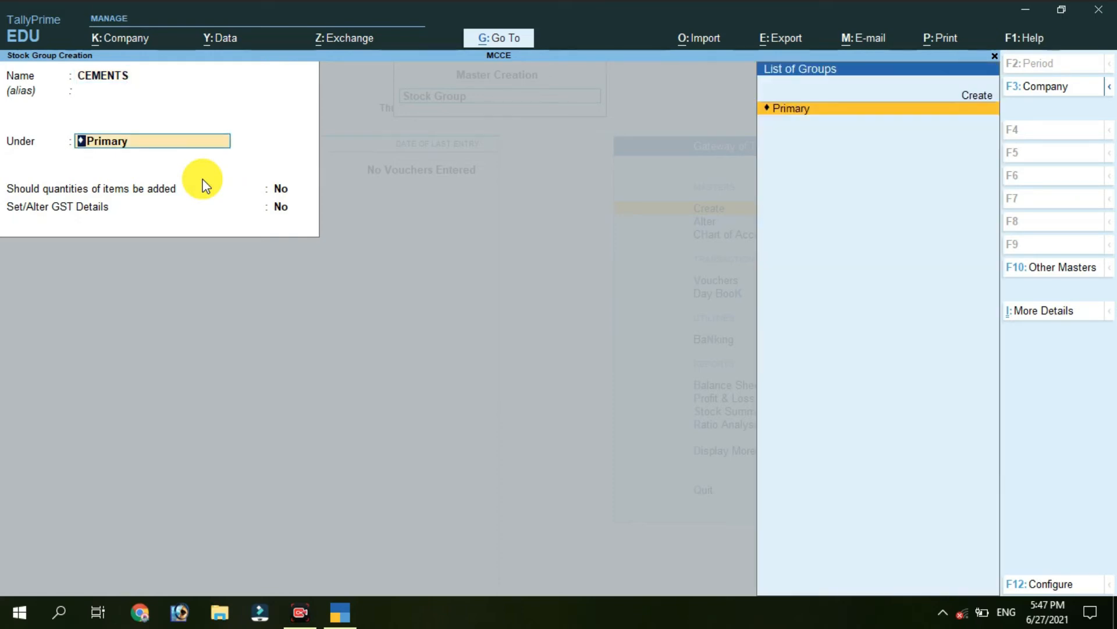
Keep the CEMENTS group under Primary without adding item quantities, and enable setting its GST details.
key("Return")
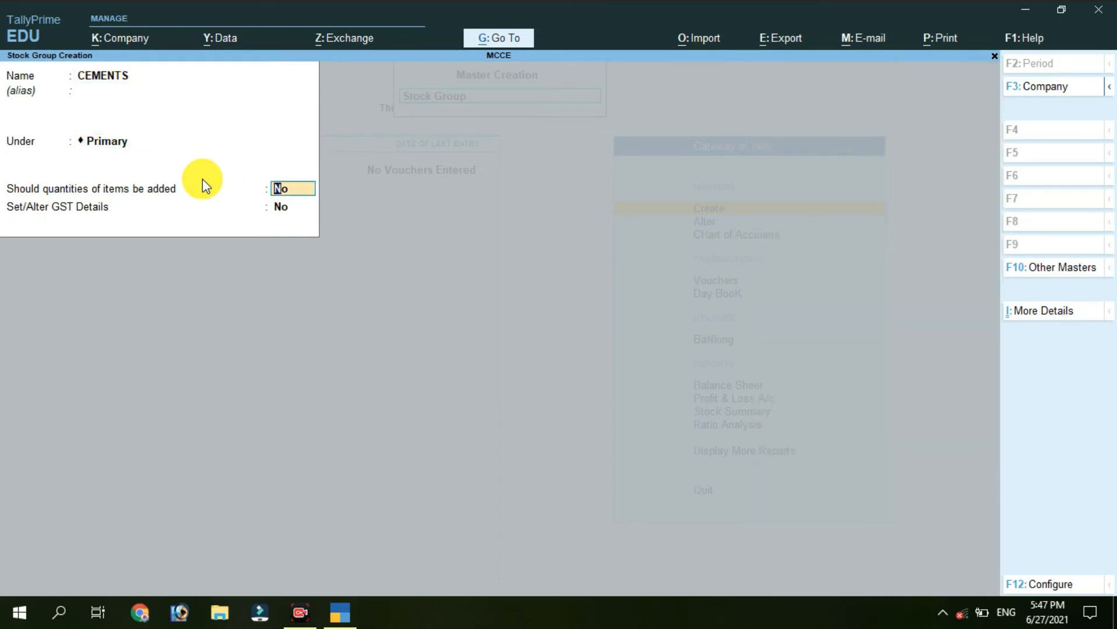
key("Return")
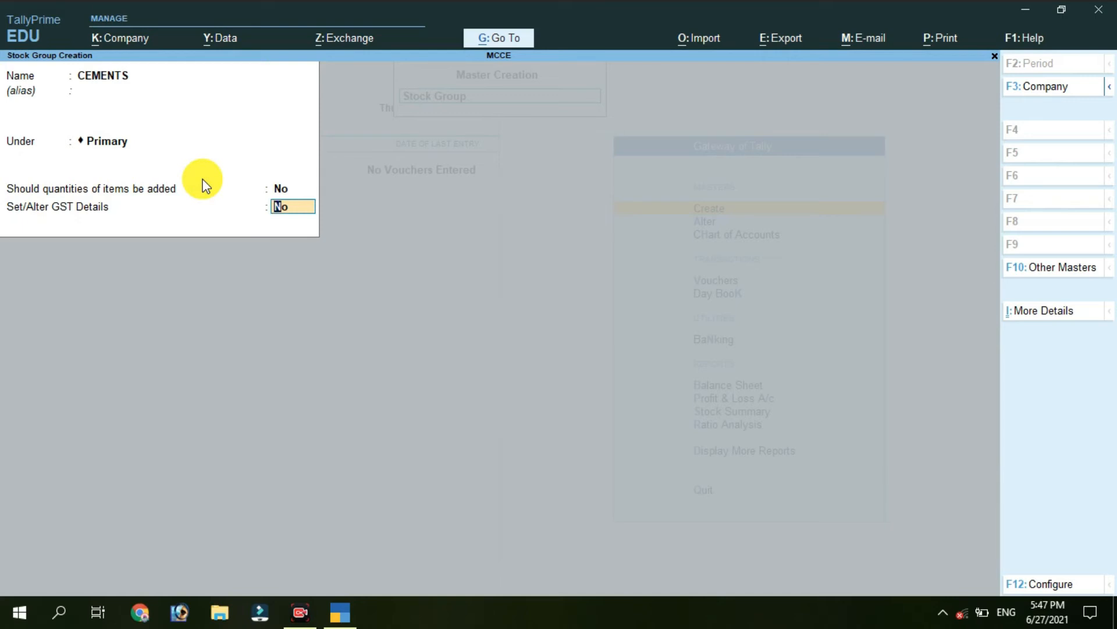
type("Y")
key("Return")
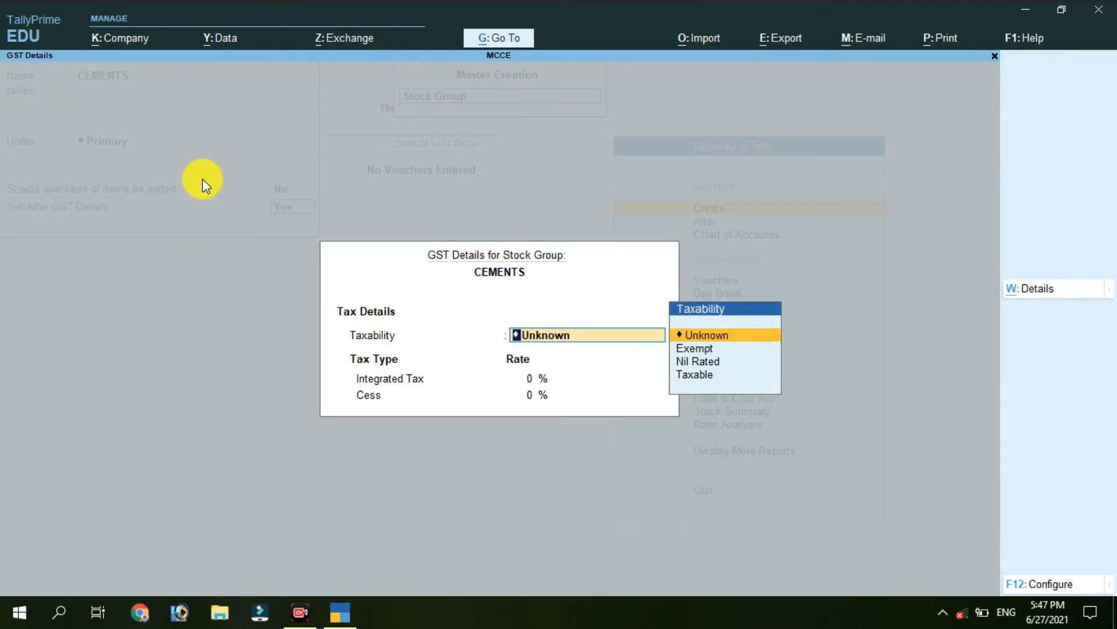
Set the CEMENTS group's taxability to Taxable with 28% integrated tax and no cess, and save the group.
key("Down")
key("Down")
key("Down")
key("Return")
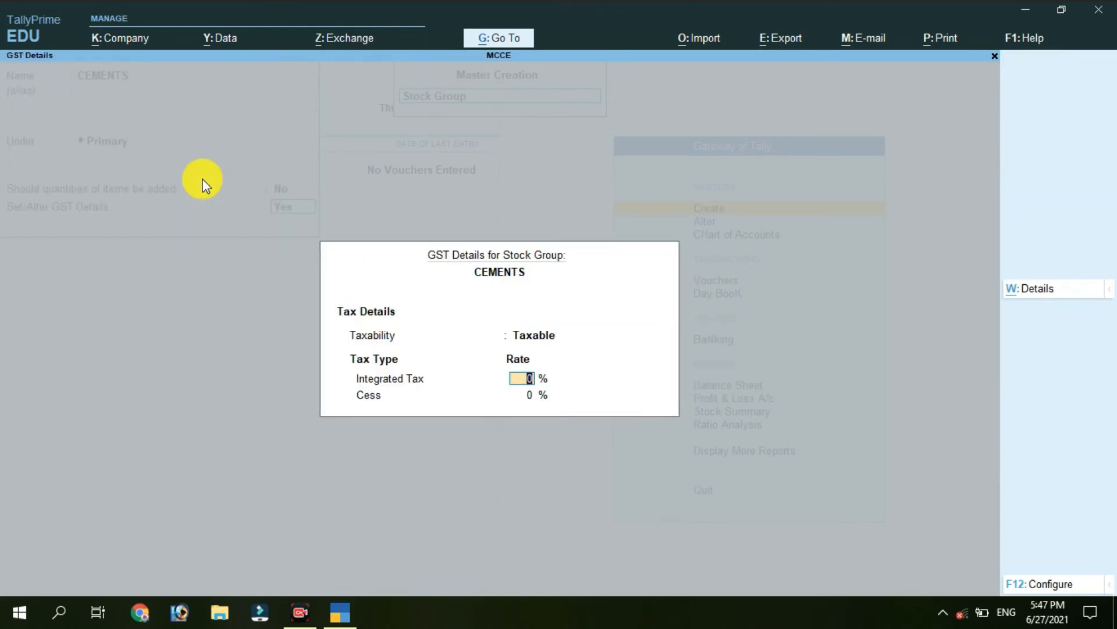
type("28")
key("Return")
key("Return")
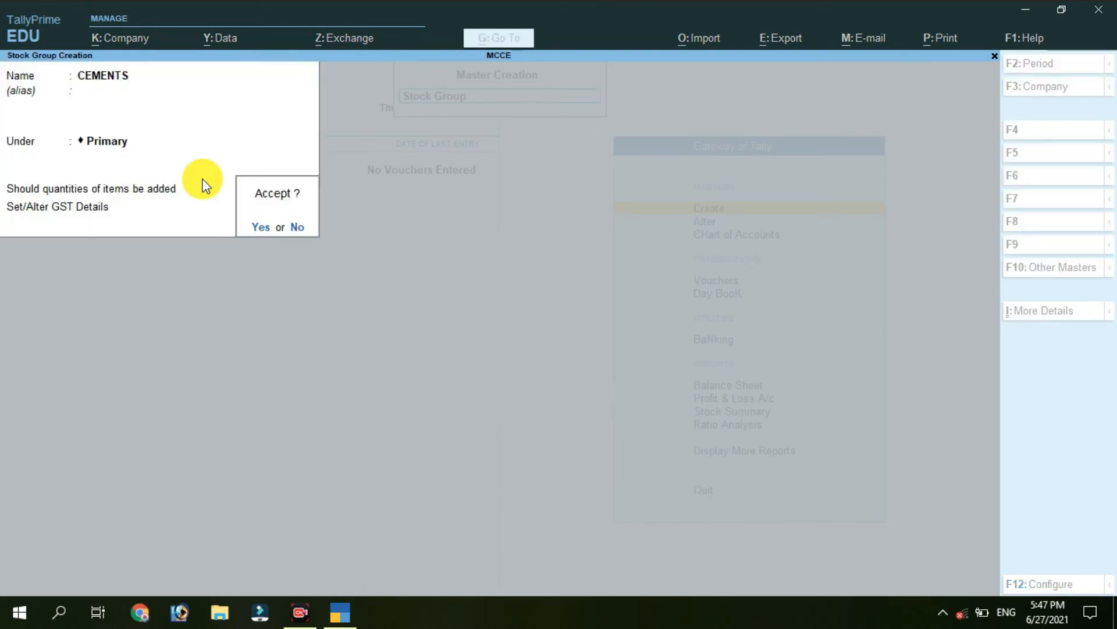
key("Return")
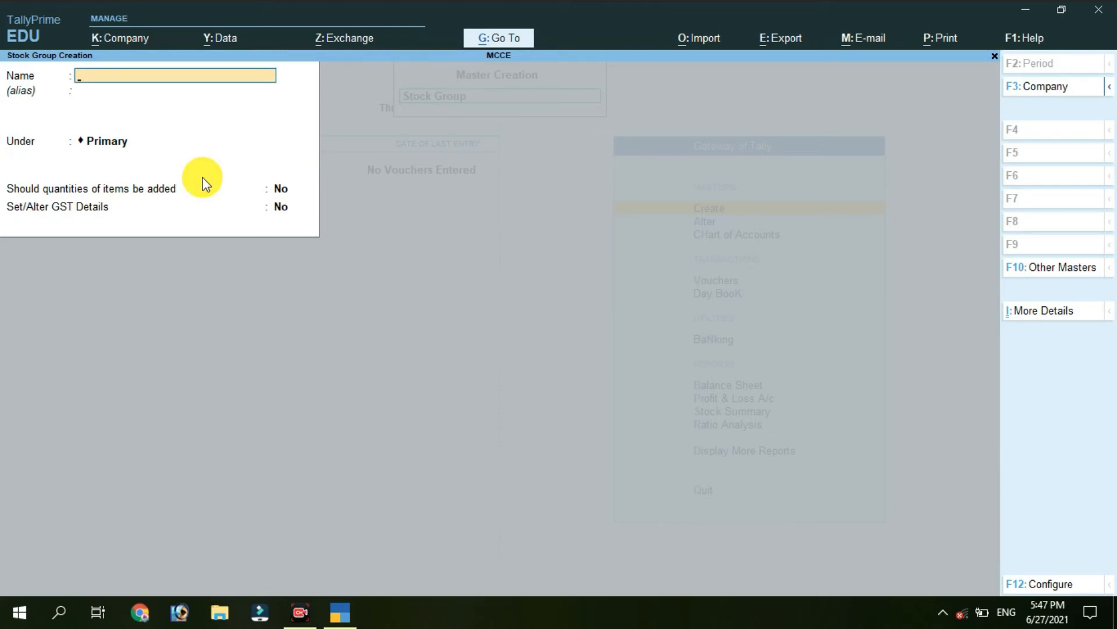
Leave stock group creation and return to the Gateway of Tally.
key("Escape")
key("Return")
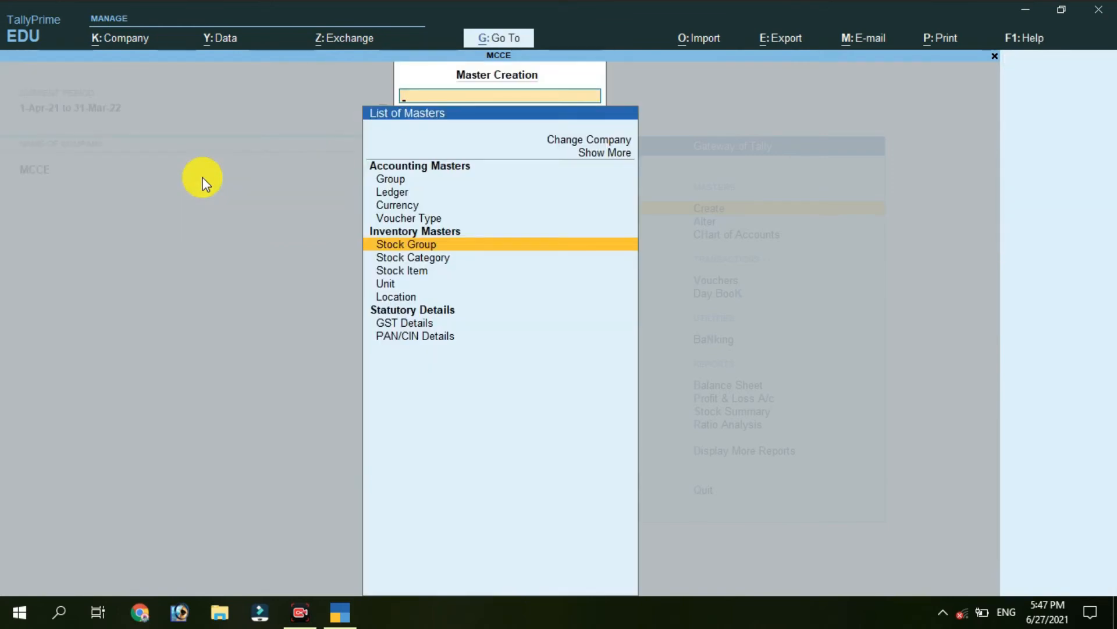
key("Down")
key("Down")
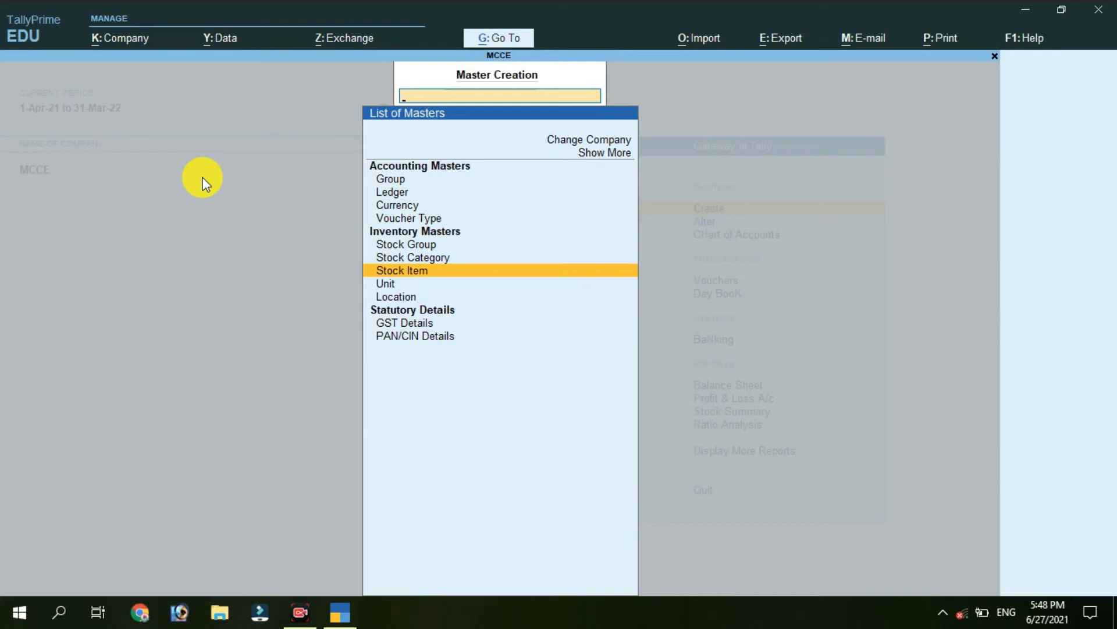
key("Escape")
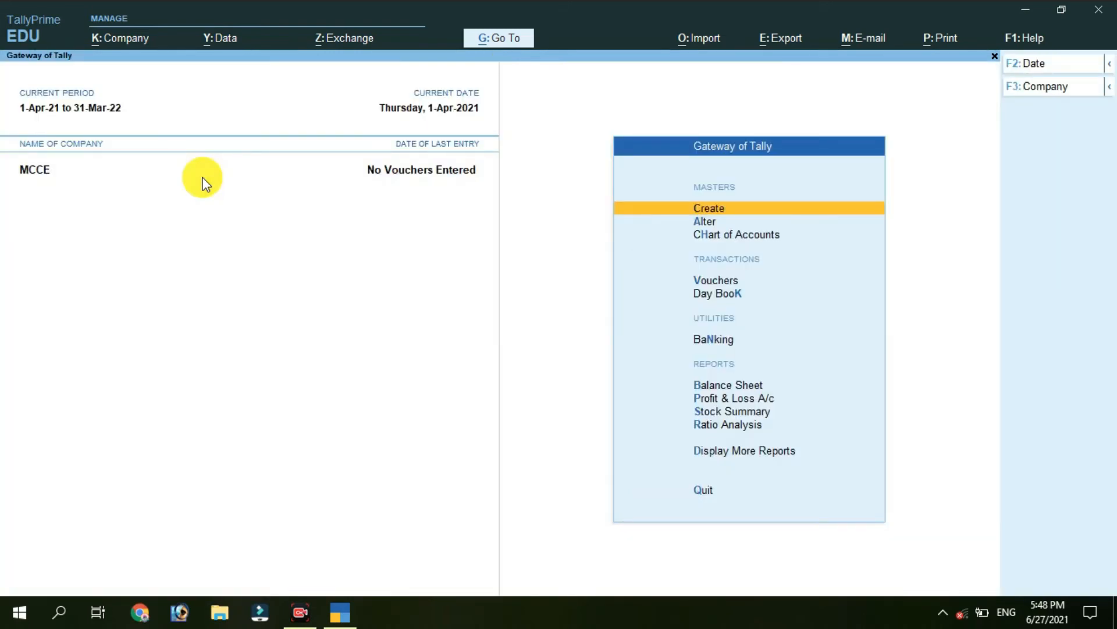
Open the existing ACC CEMENT stock item for alteration.
key("Down")
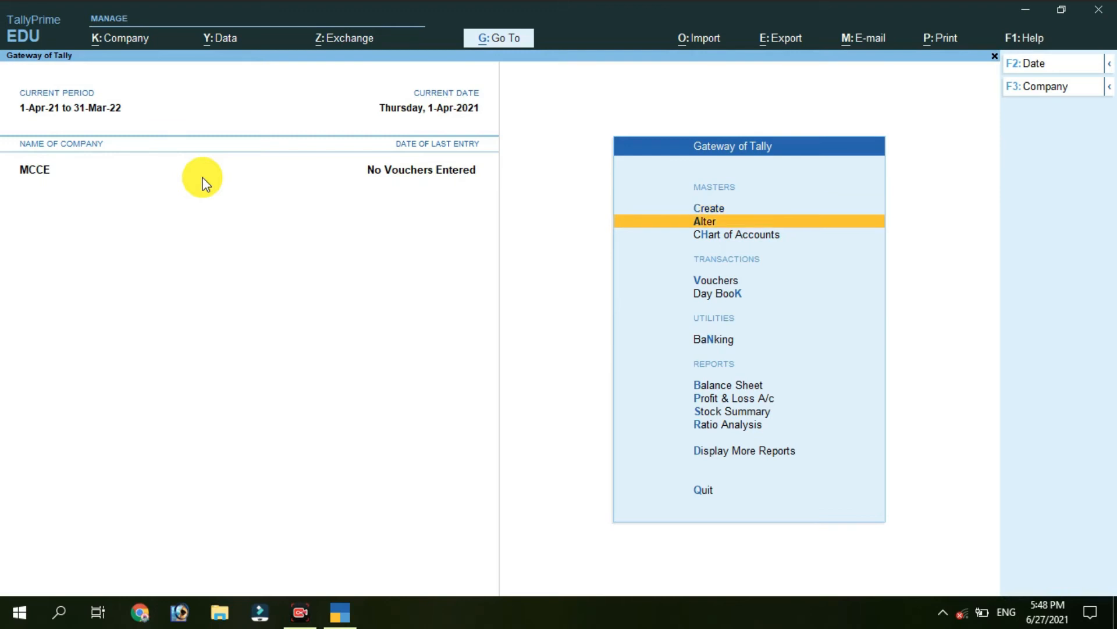
key("Return")
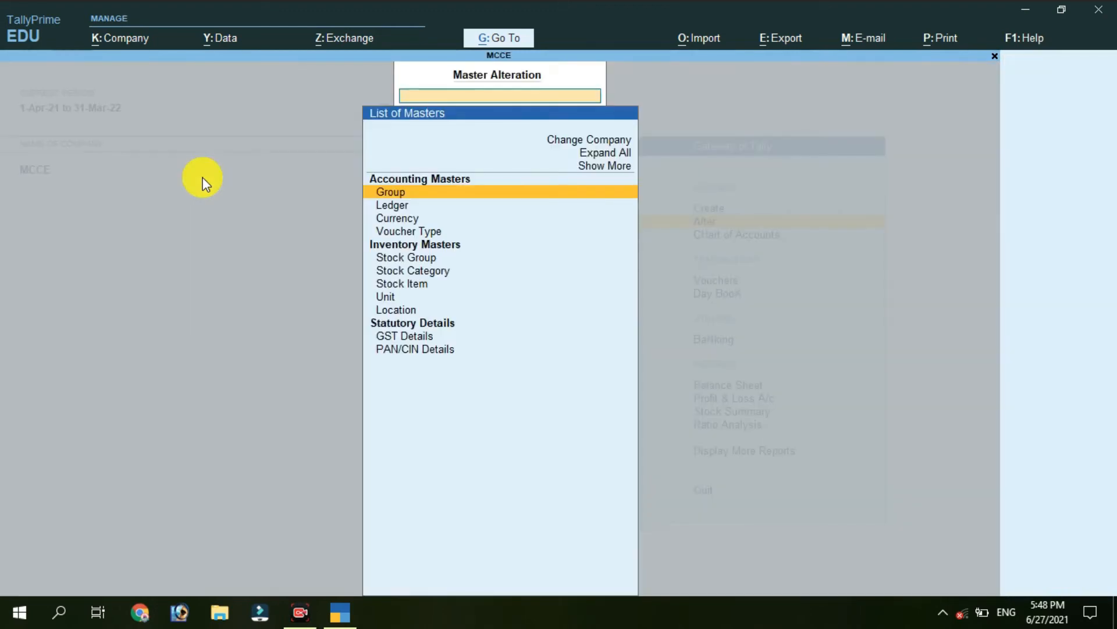
key("Down")
key("Down")
key("Down")
key("Down")
key("Down")
key("Down")
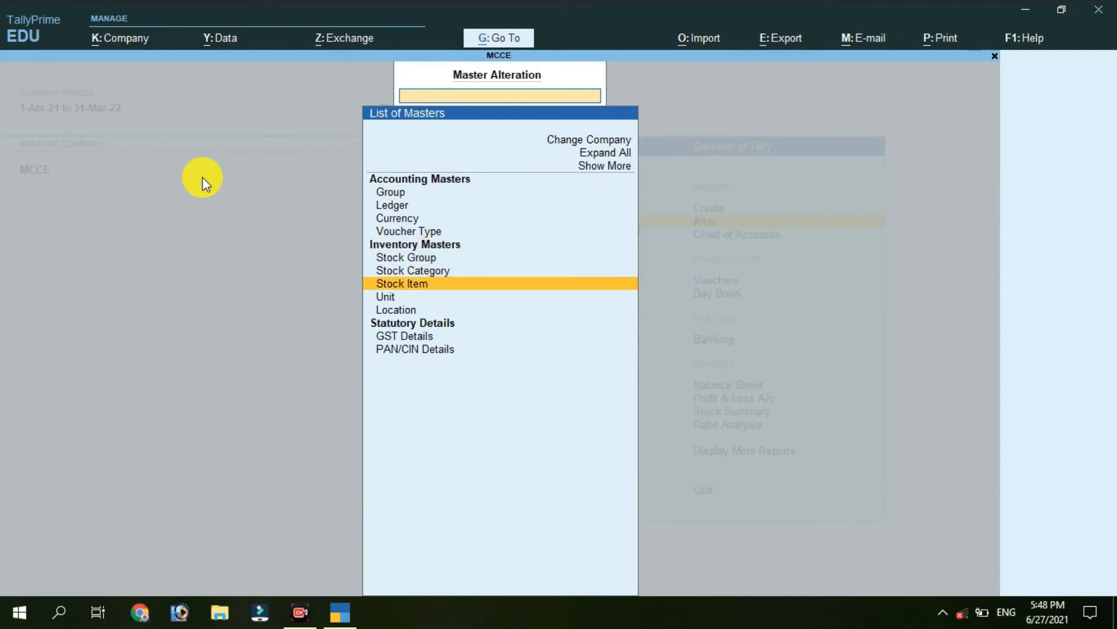
key("Return")
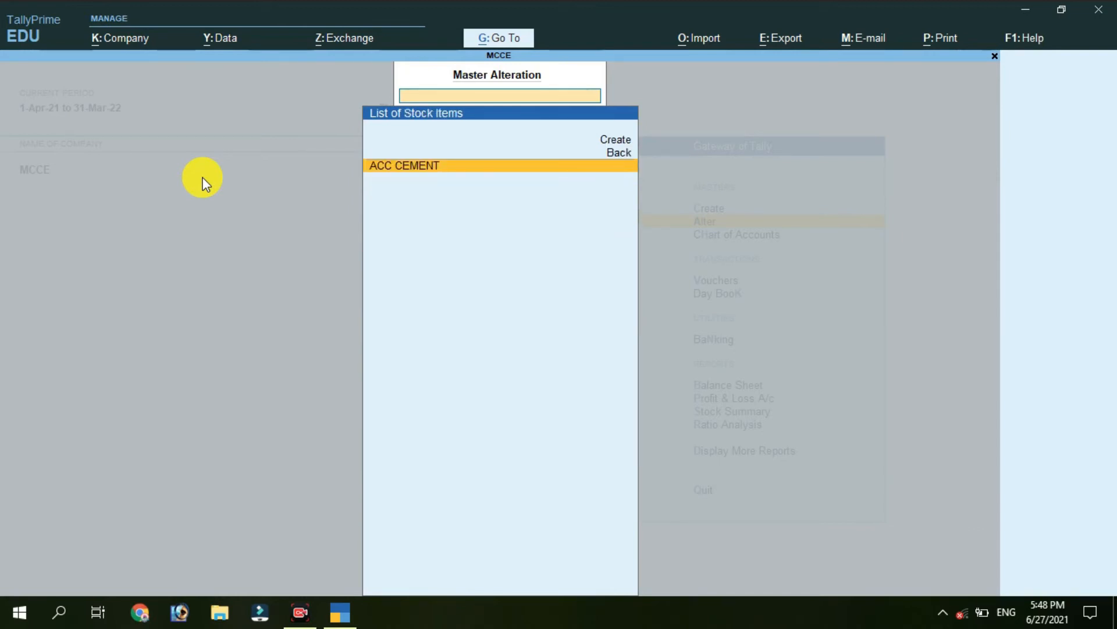
key("Return")
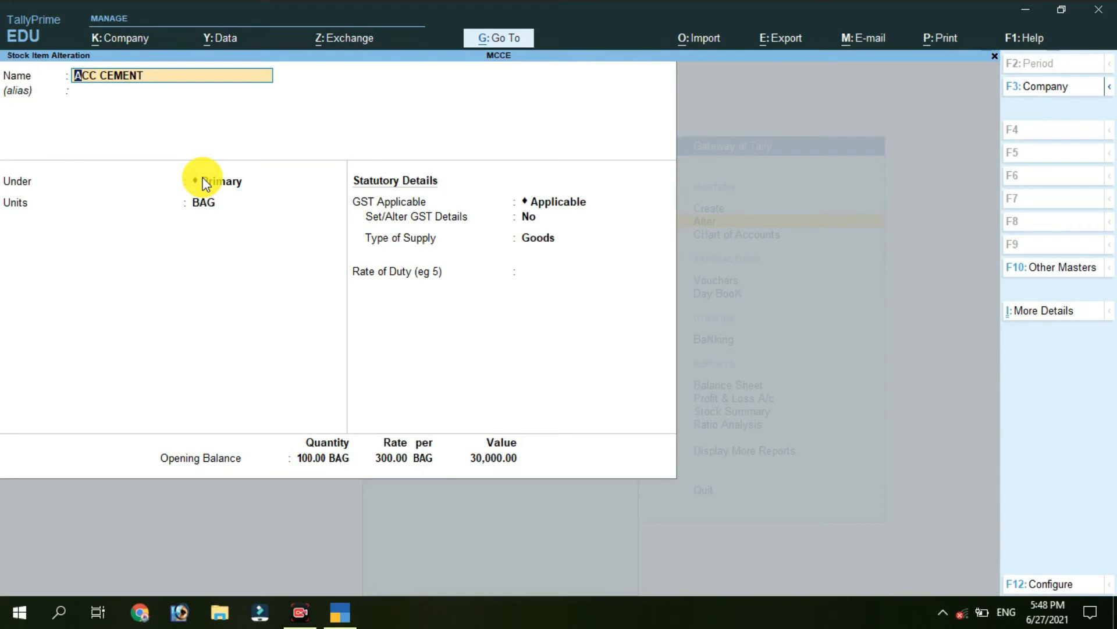
Keep the name ACC CEMENT without an alias and assign the item to the CEMENTS group.
key("Return")
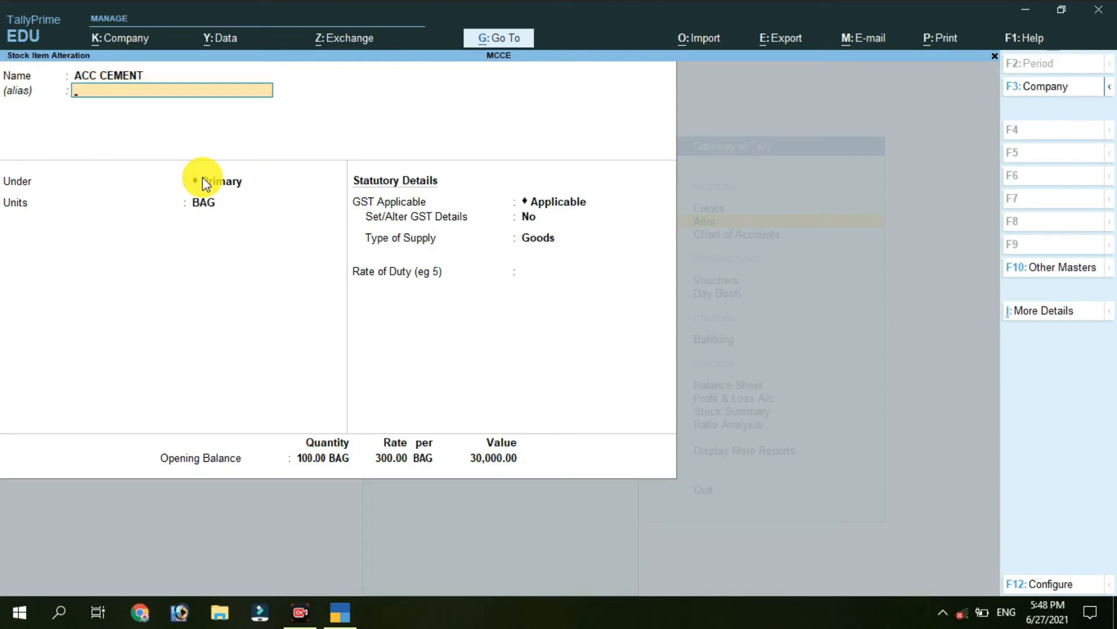
key("Return")
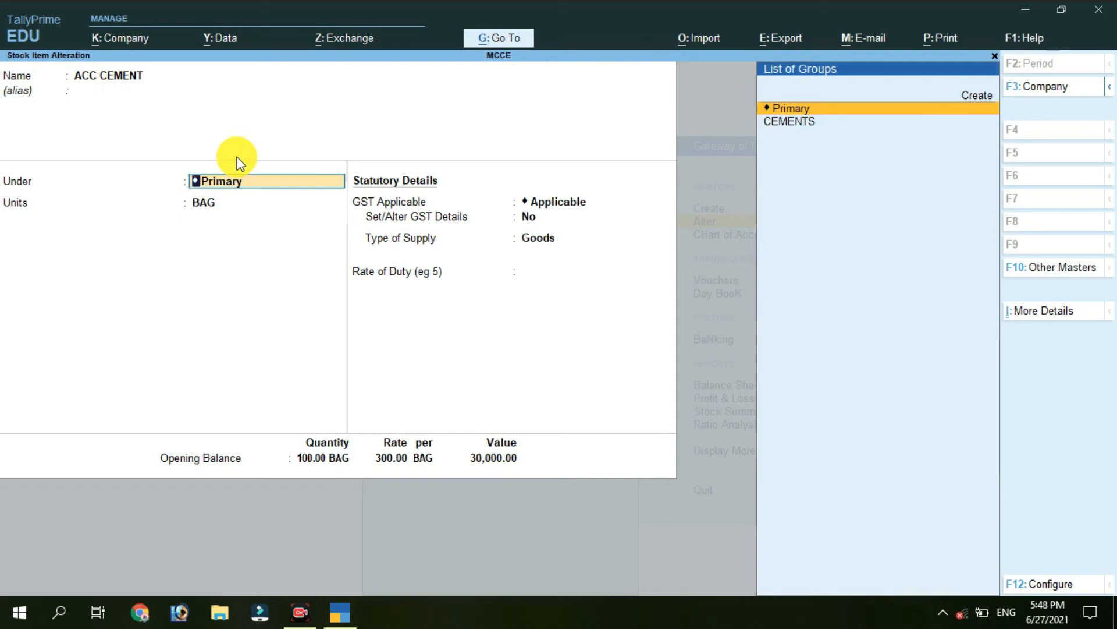
key("Down")
key("Up")
key("Down")
key("Up")
key("Down")
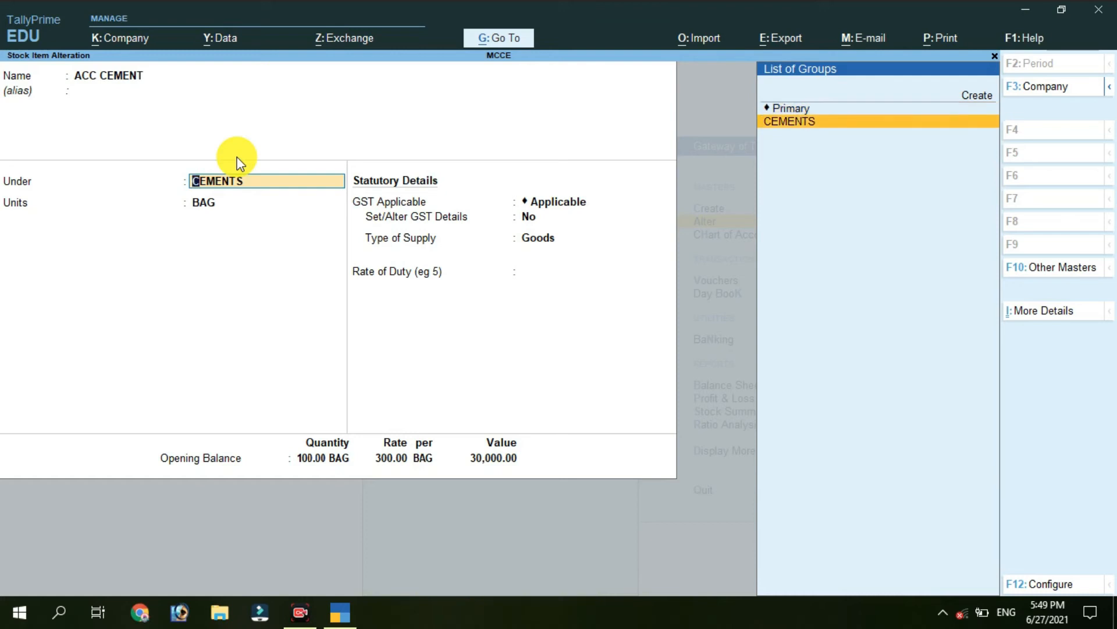
key("Return")
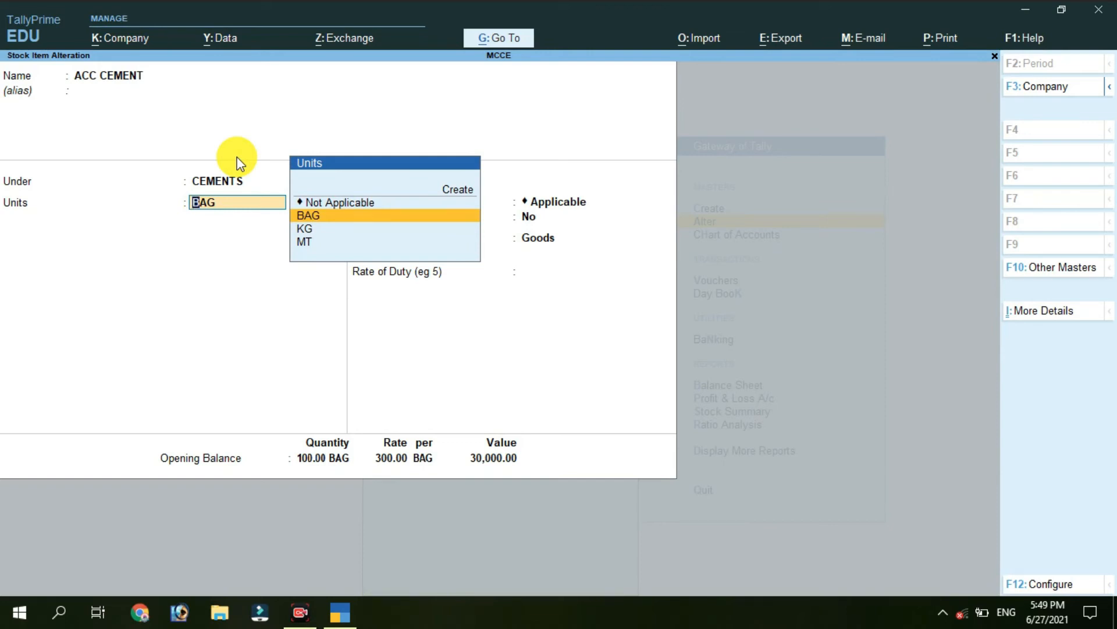
Keep the BAG unit, the GST settings, Goods as supply type and the opening balance, and save the altered item.
key("Return")
key("Return")
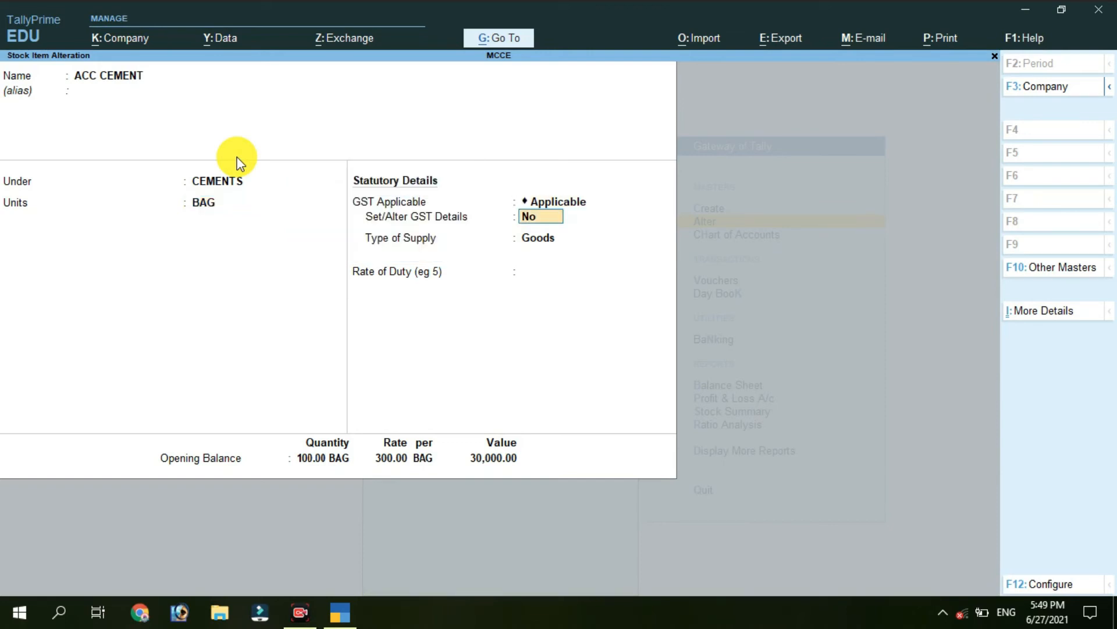
key("Return")
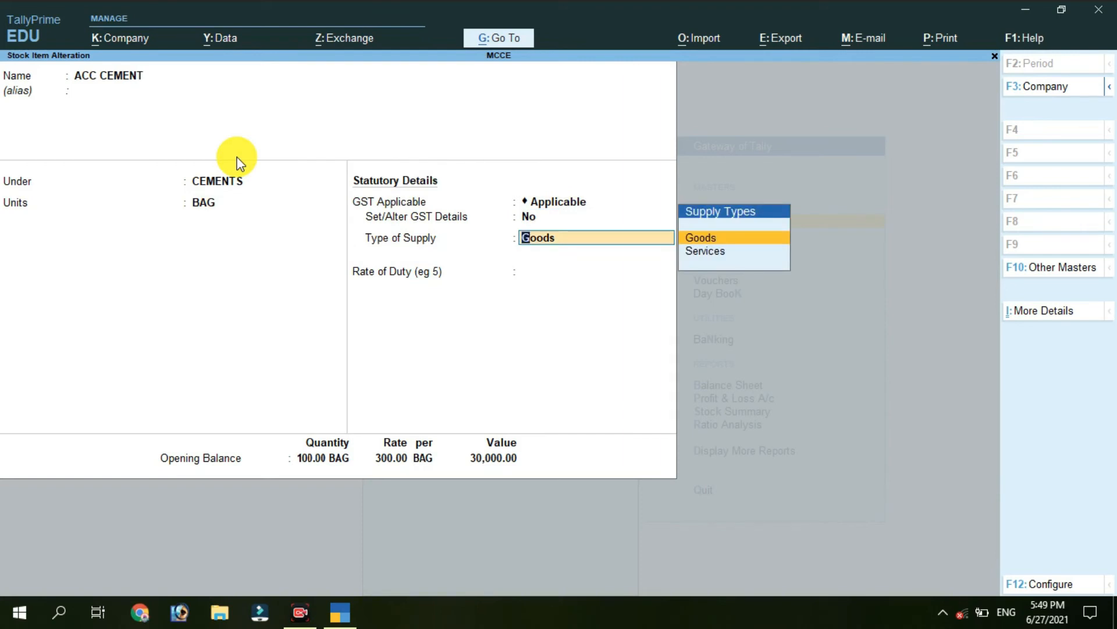
key("Return")
key("Return")
key("Return")
key("Return")
key("Return")
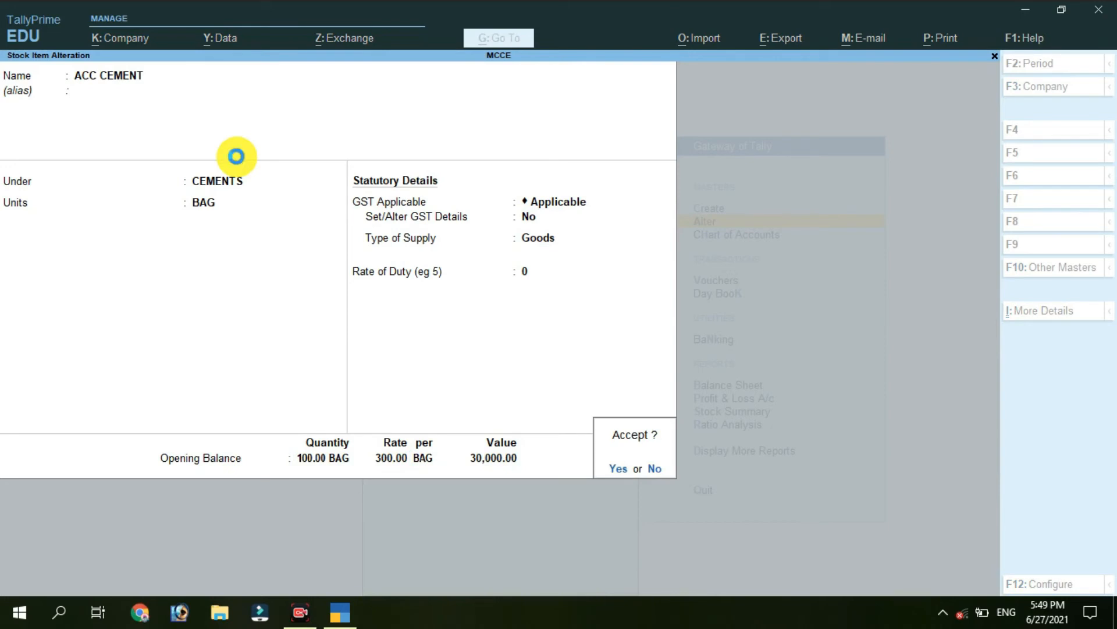
key("Return")
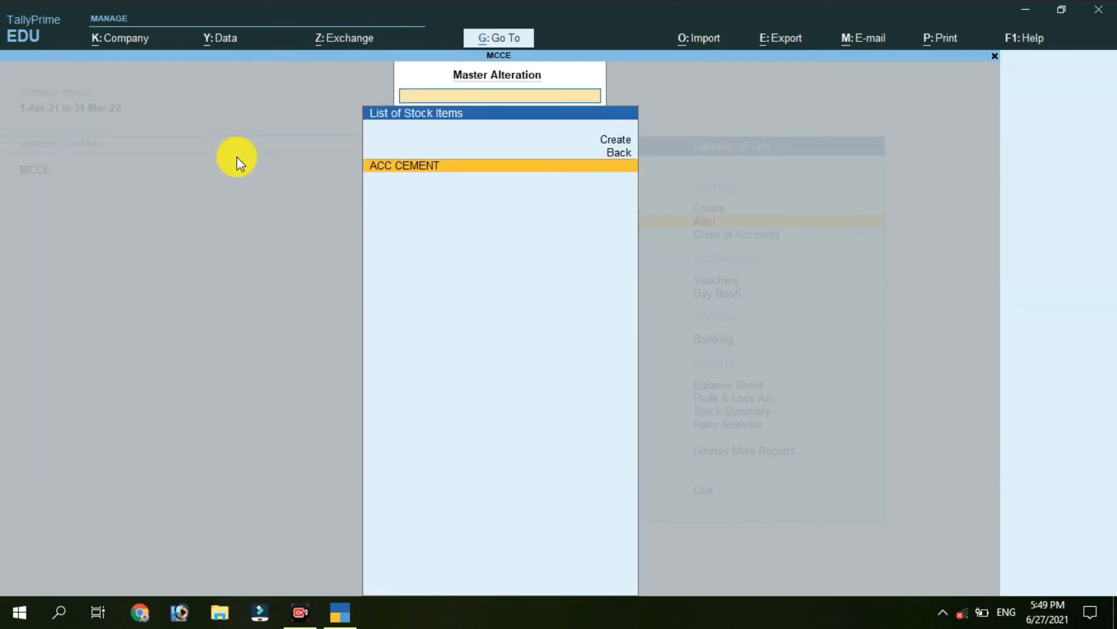
Leave master alteration and start creating a new stock item.
key("Escape")
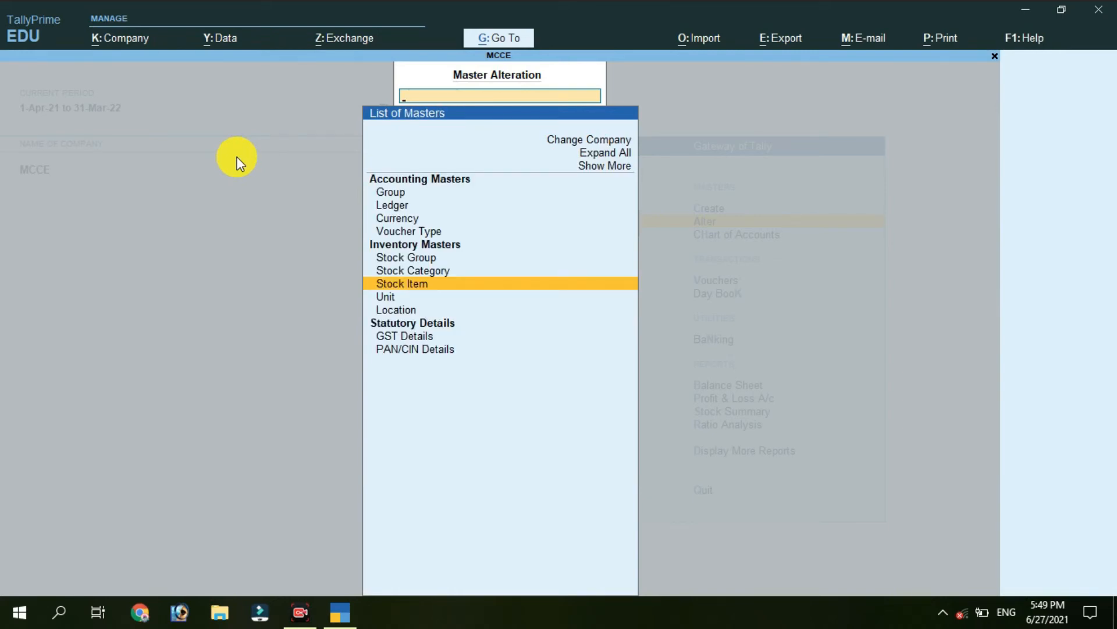
key("Escape")
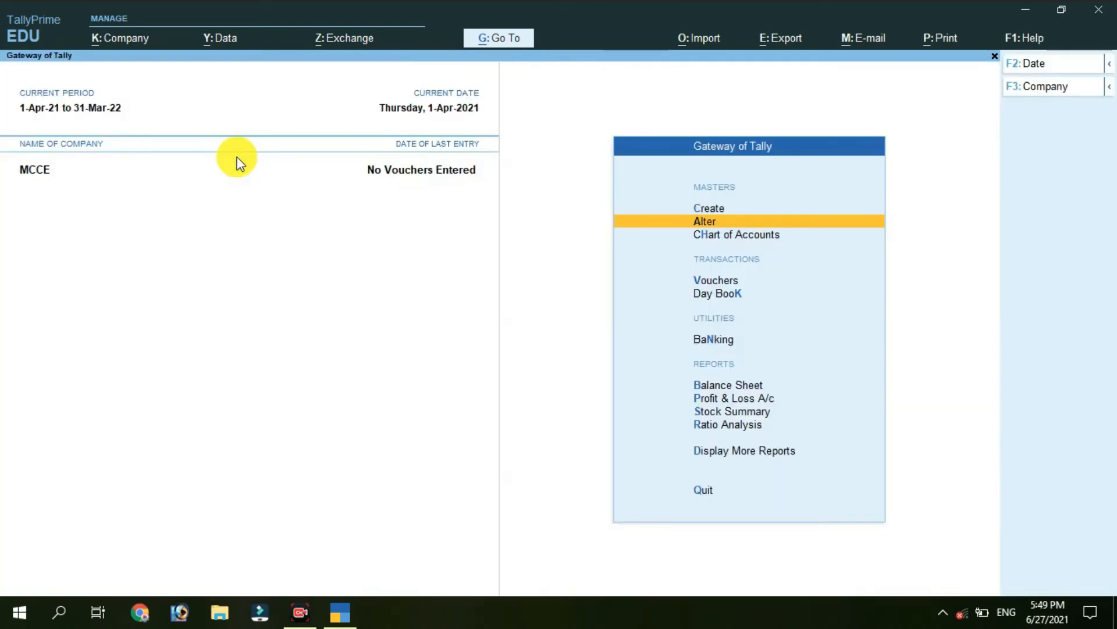
key("Up")
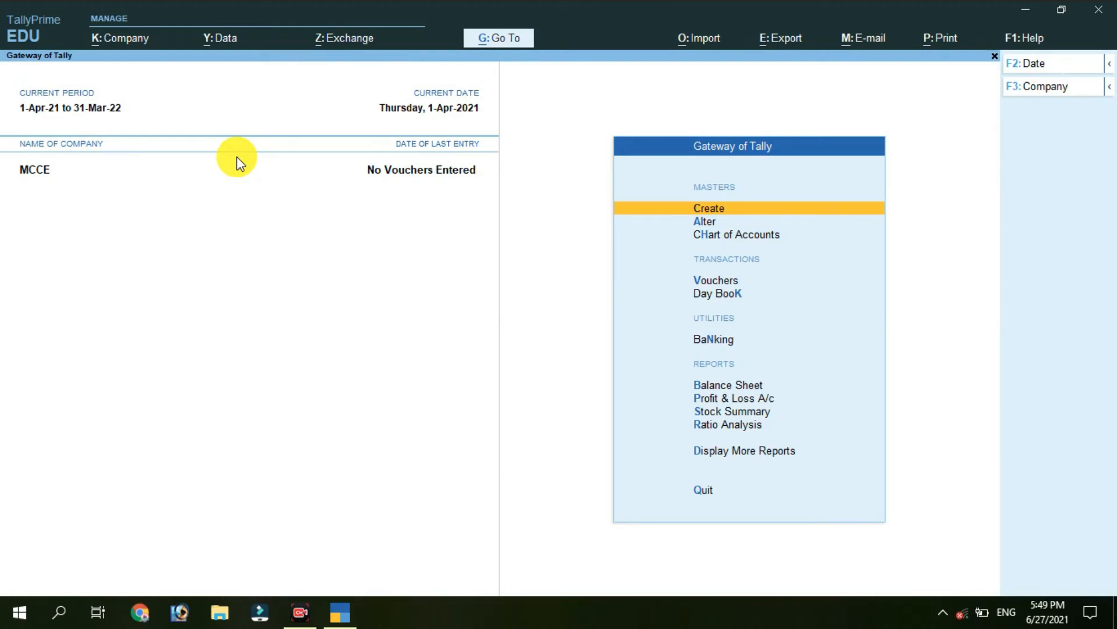
key("Return")
key("Down")
key("Down")
key("Down")
key("Down")
key("Down")
key("Down")
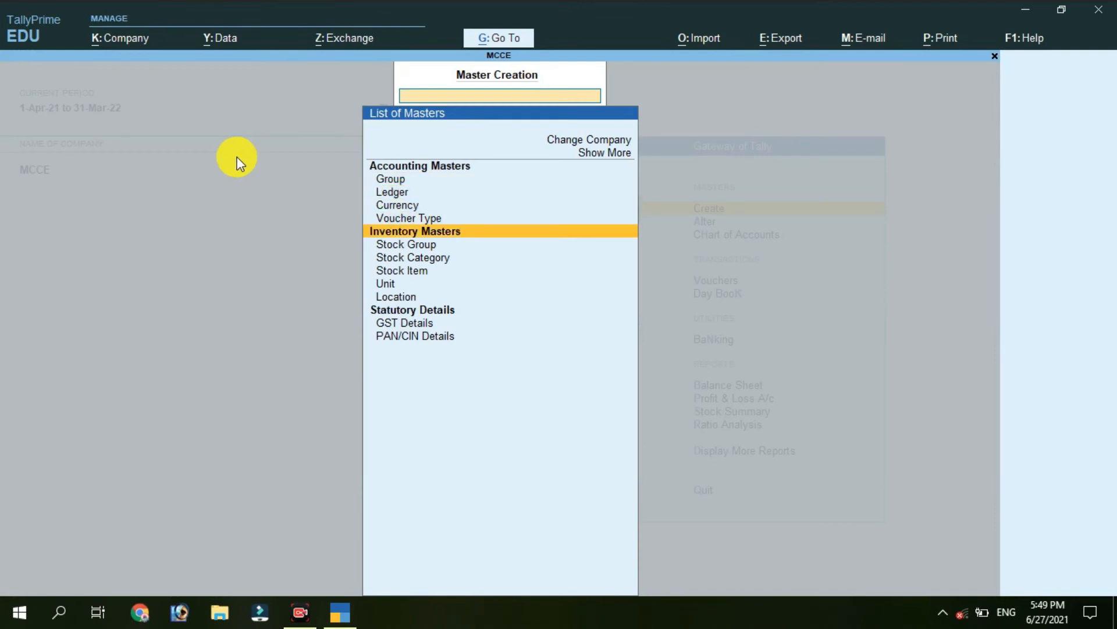
key("Return")
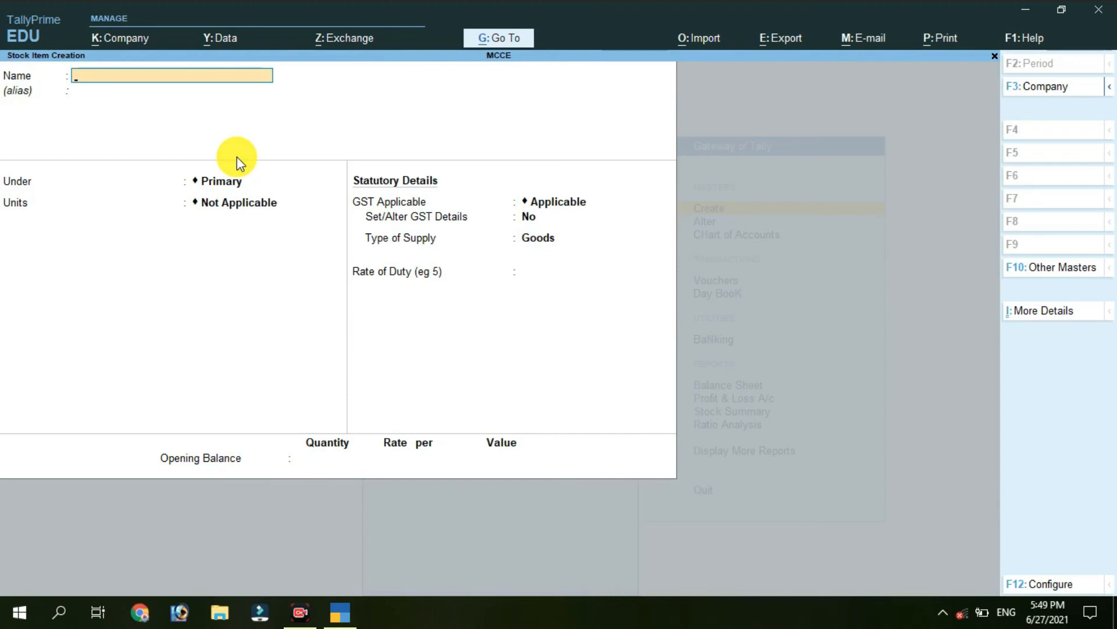
Name the new stock item BIRLA CEMENT and leave its alias empty.
type("BirLA")
key("BackSpace")
key("BackSpace")
type("LA CEMNT")
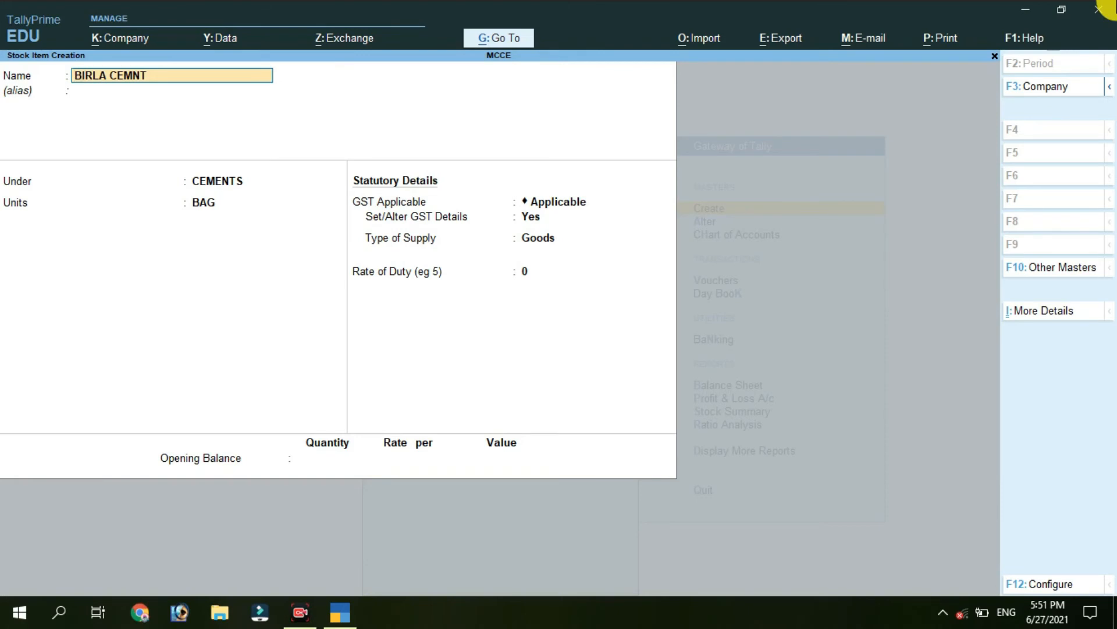
type("BIRLA CEMENT")
key("Return")
key("Return")
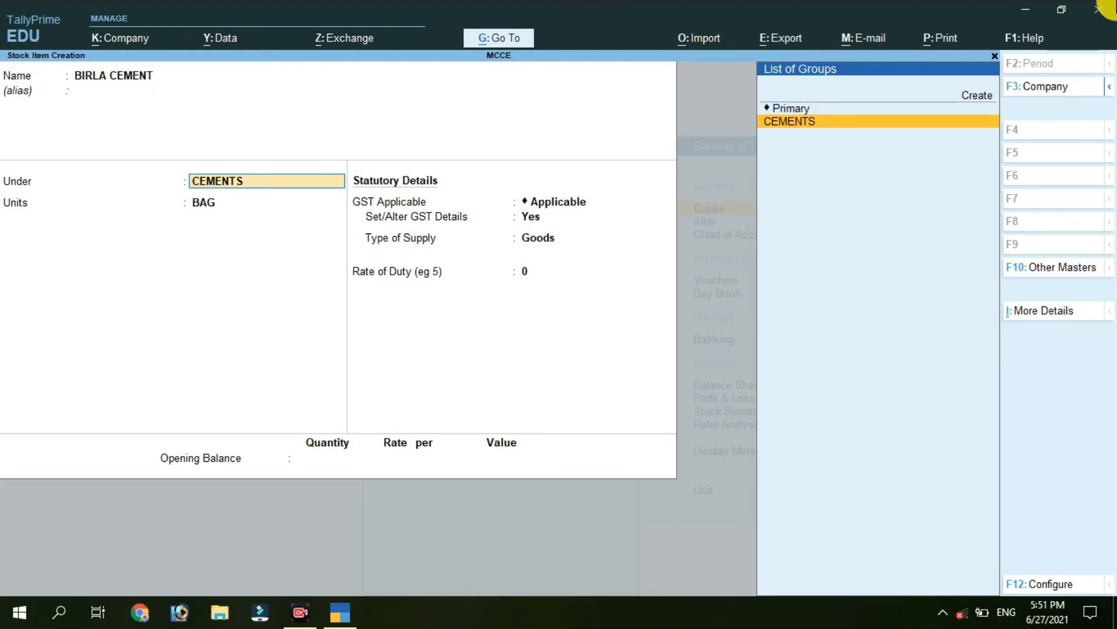
Place BIRLA CEMENT under the CEMENTS group with BAG as its unit and GST set to Applicable.
key("Up")
key("Down")
key("Return")
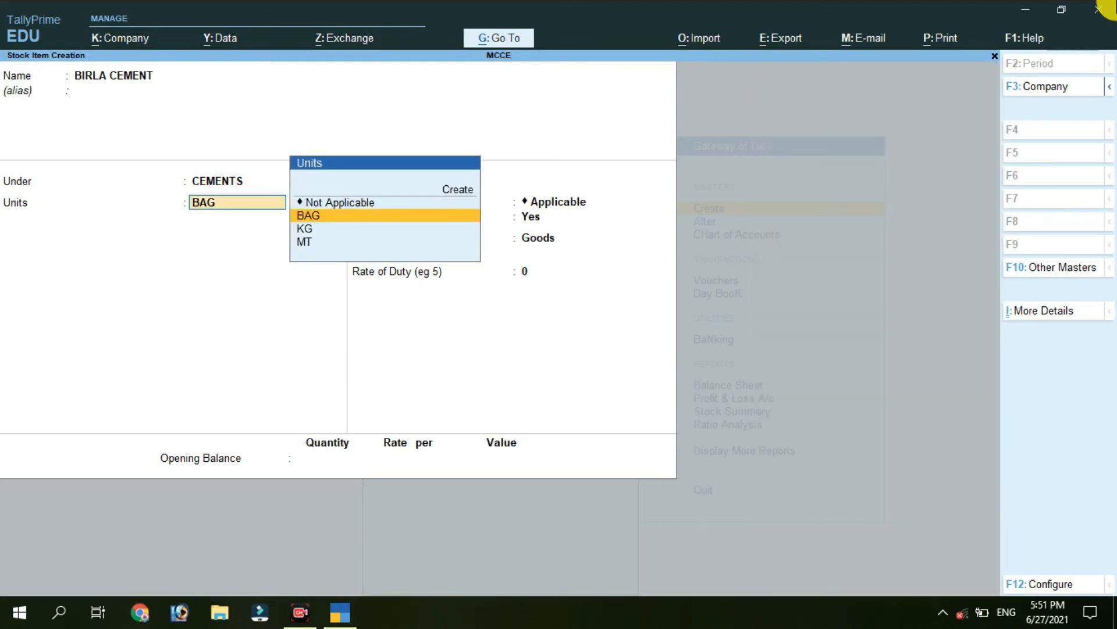
key("Return")
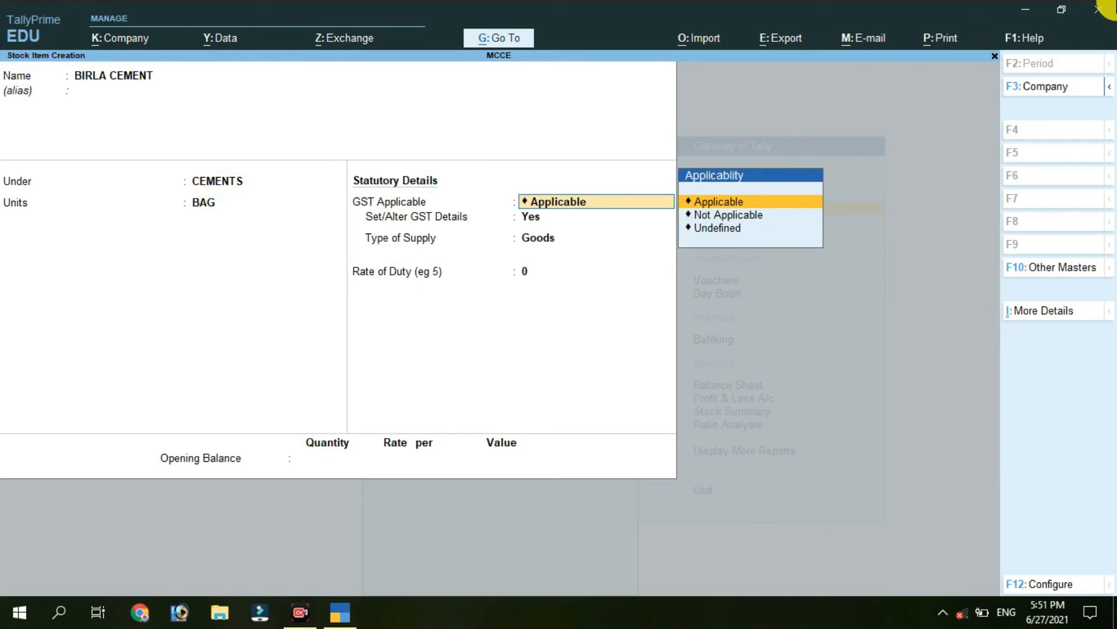
key("Return")
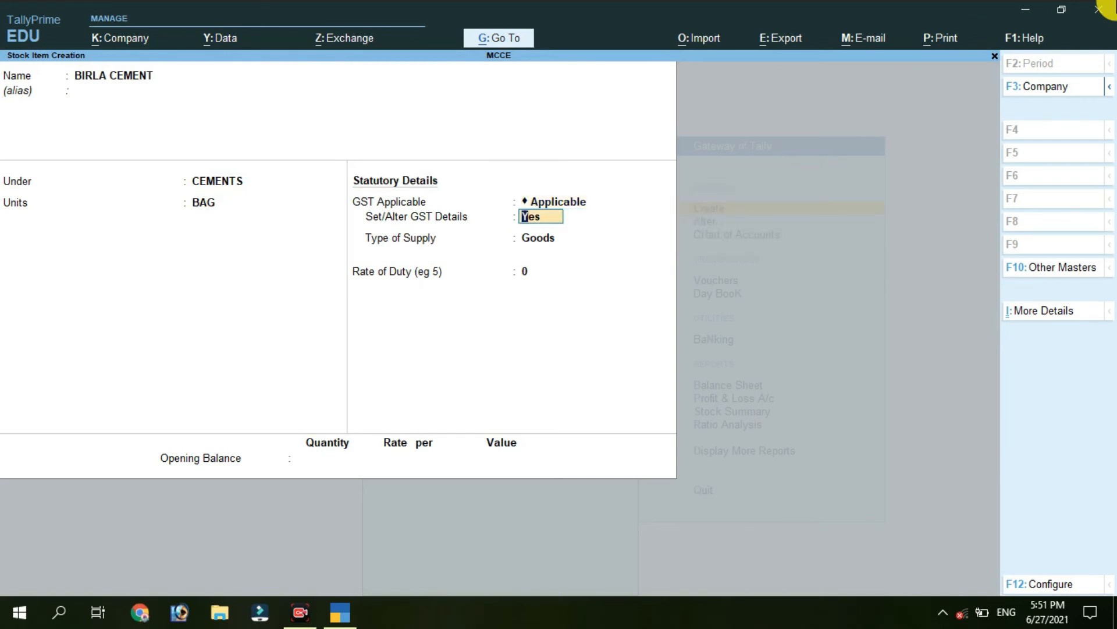
Set BIRLA CEMENT's GST details to On Value with 28% integrated tax and 0% cess, keeping Goods and a zero rate of duty.
type("y")
key("Return")
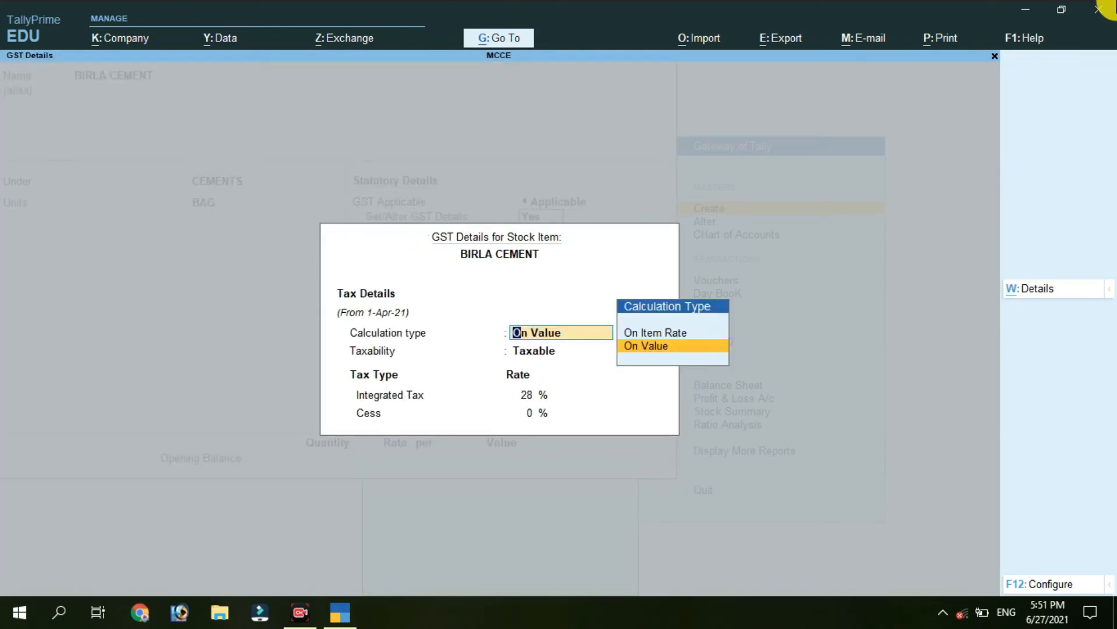
key("Up")
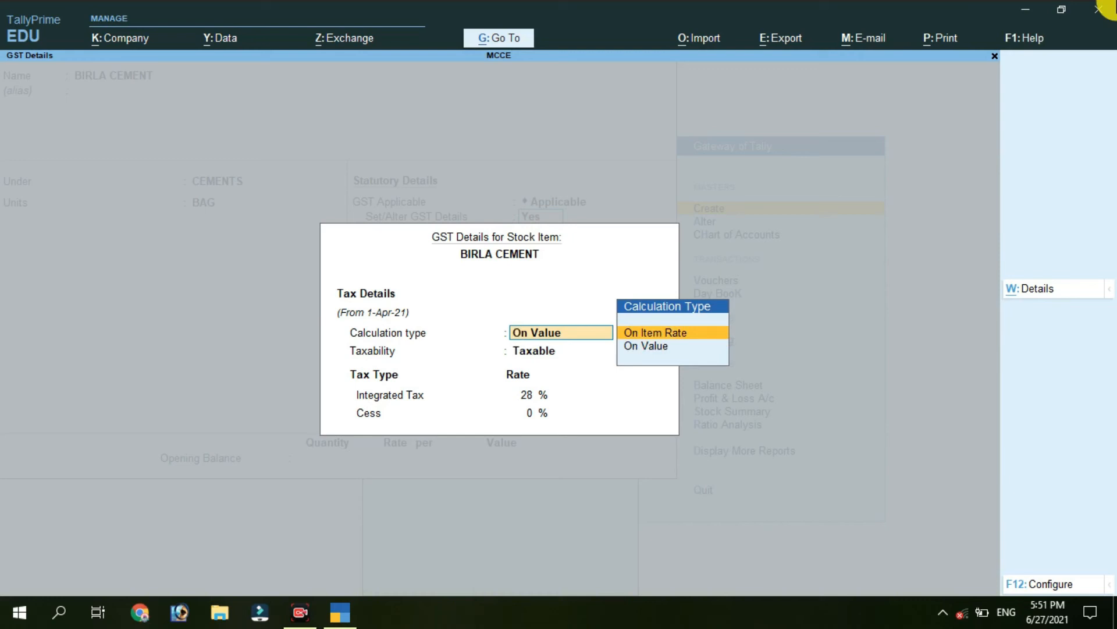
key("Down")
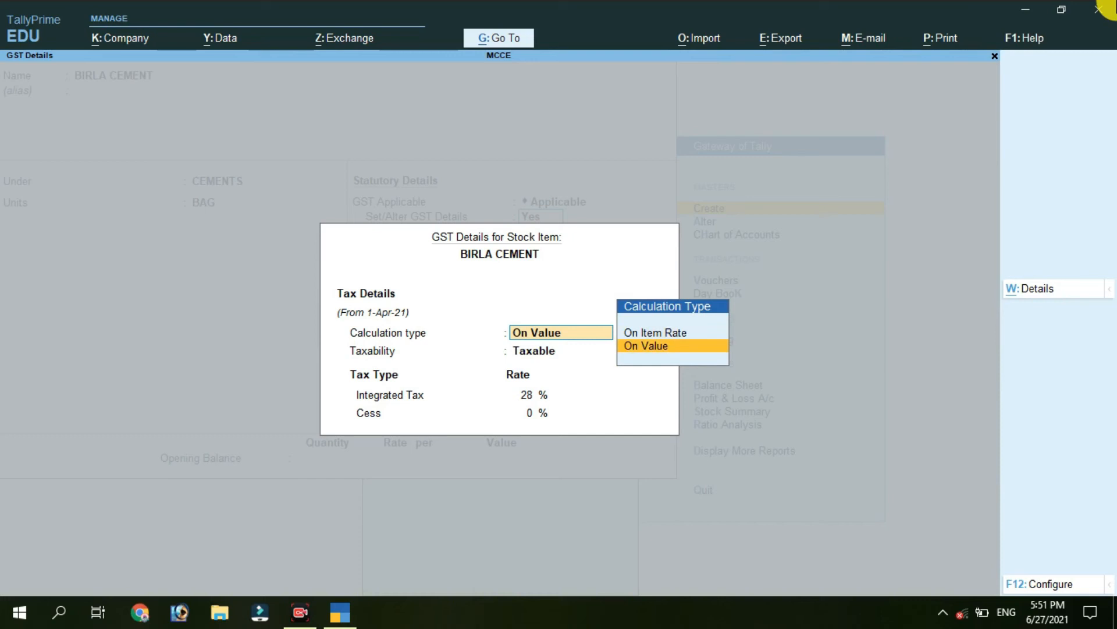
key("Return")
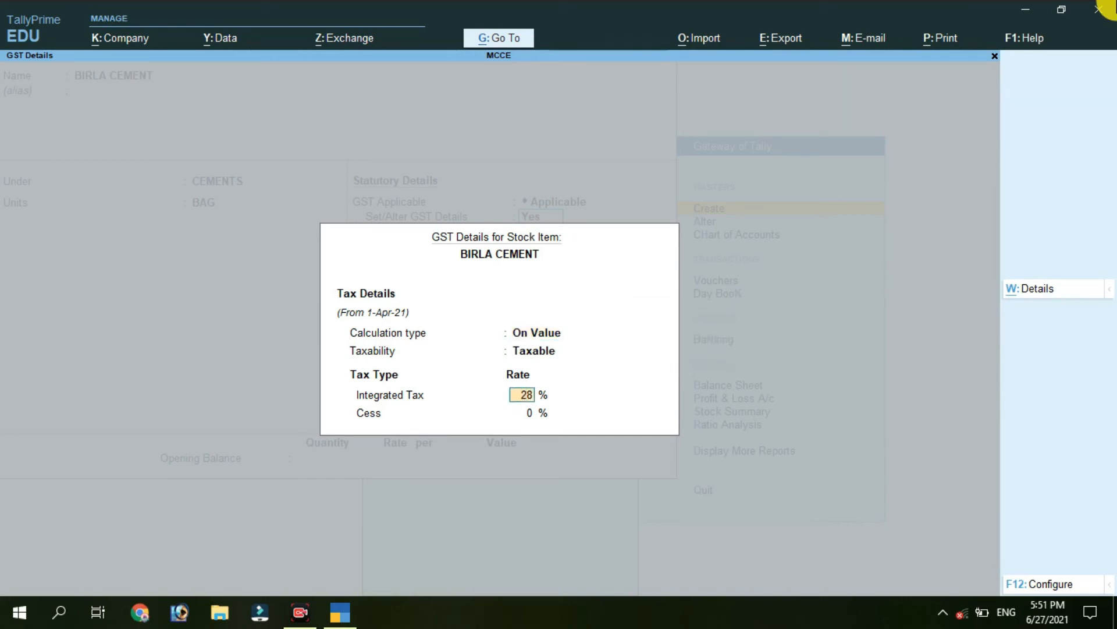
type("28")
key("Return")
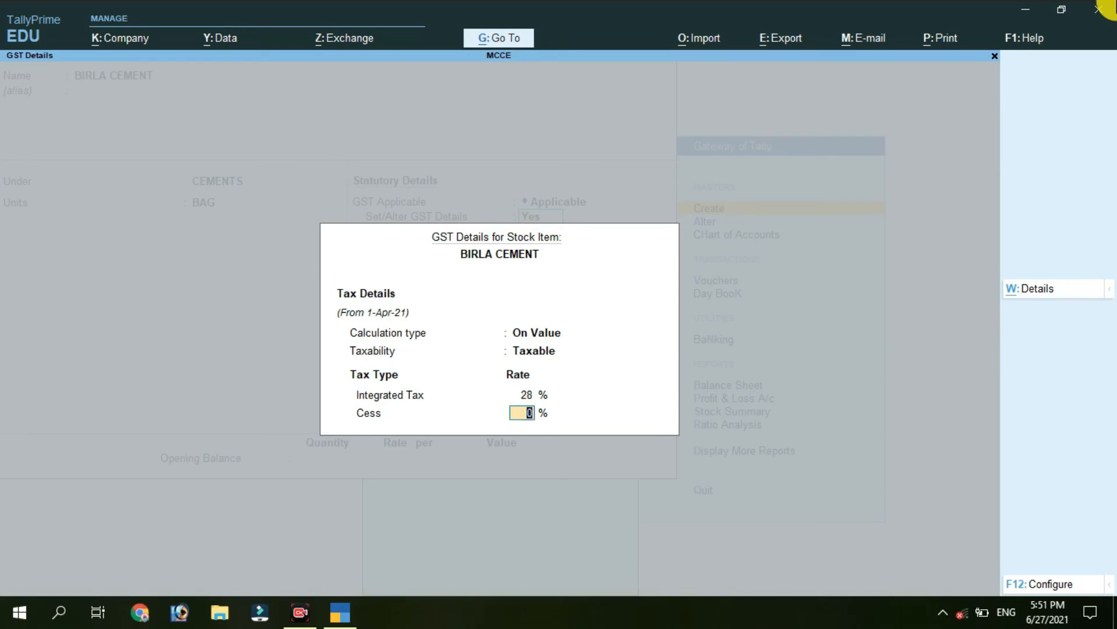
key("Return")
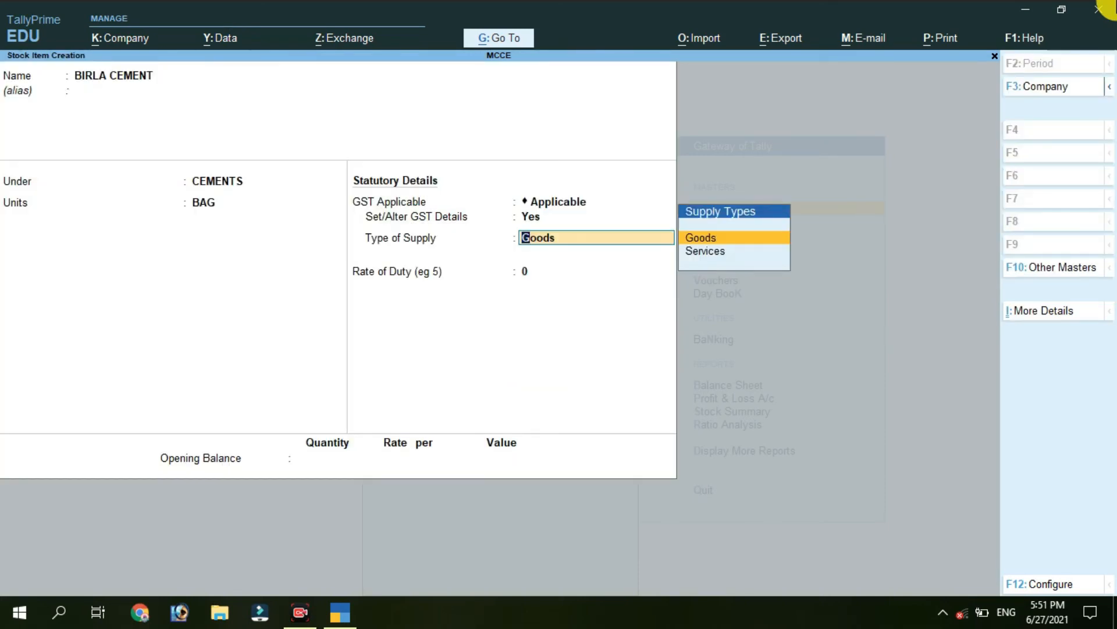
key("Return")
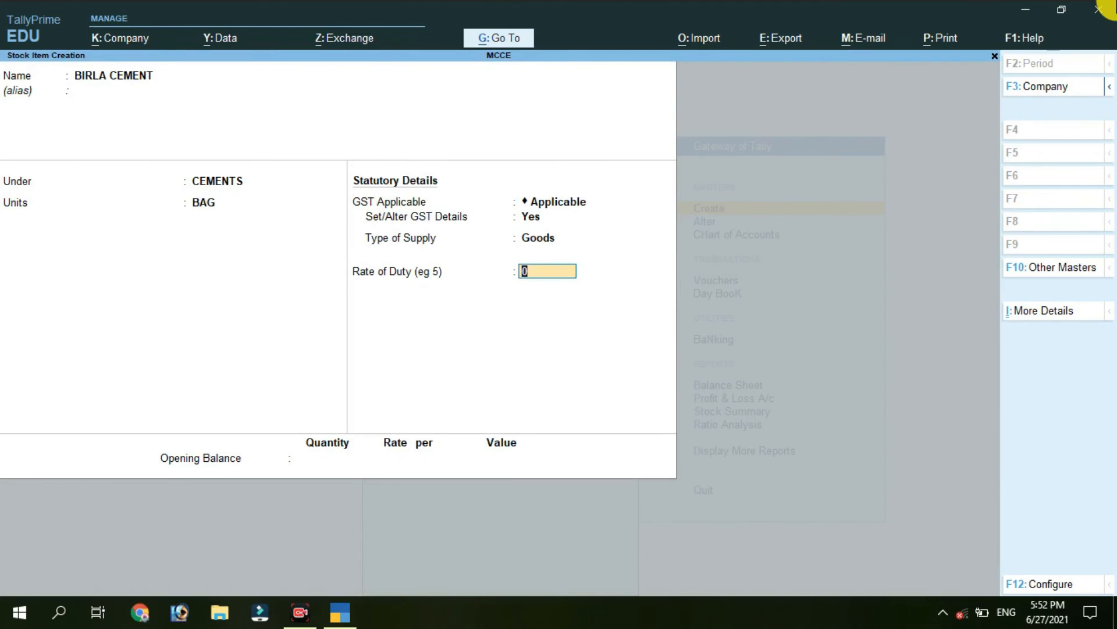
key("Return")
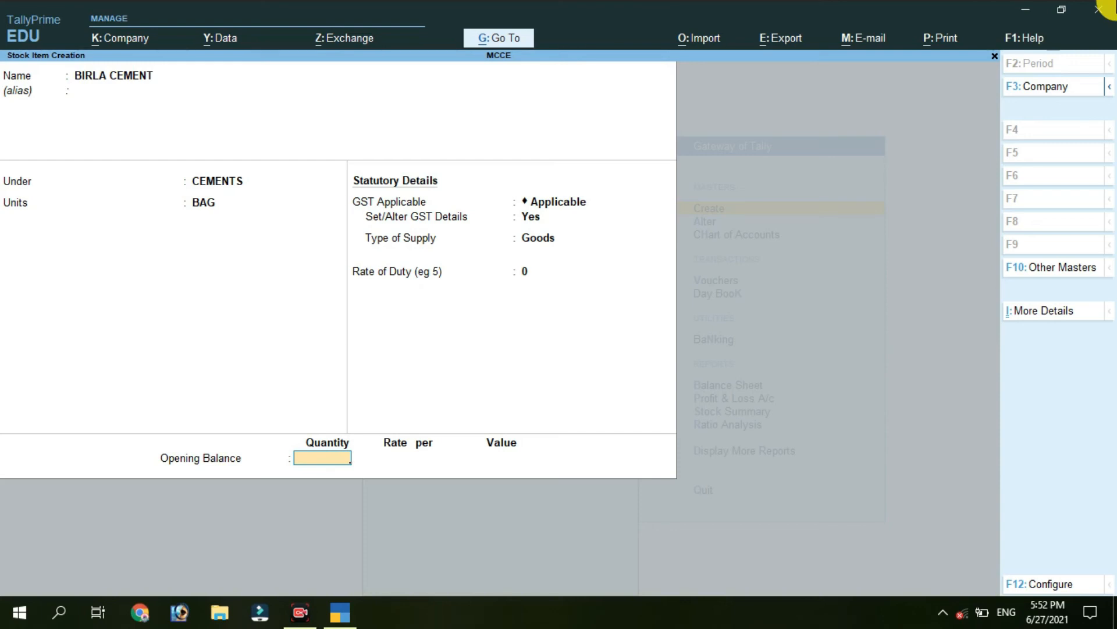
Enter BIRLA CEMENT's opening balance of 20 BAG at a rate of 320 per BAG and save the item.
type("20")
key("Return")
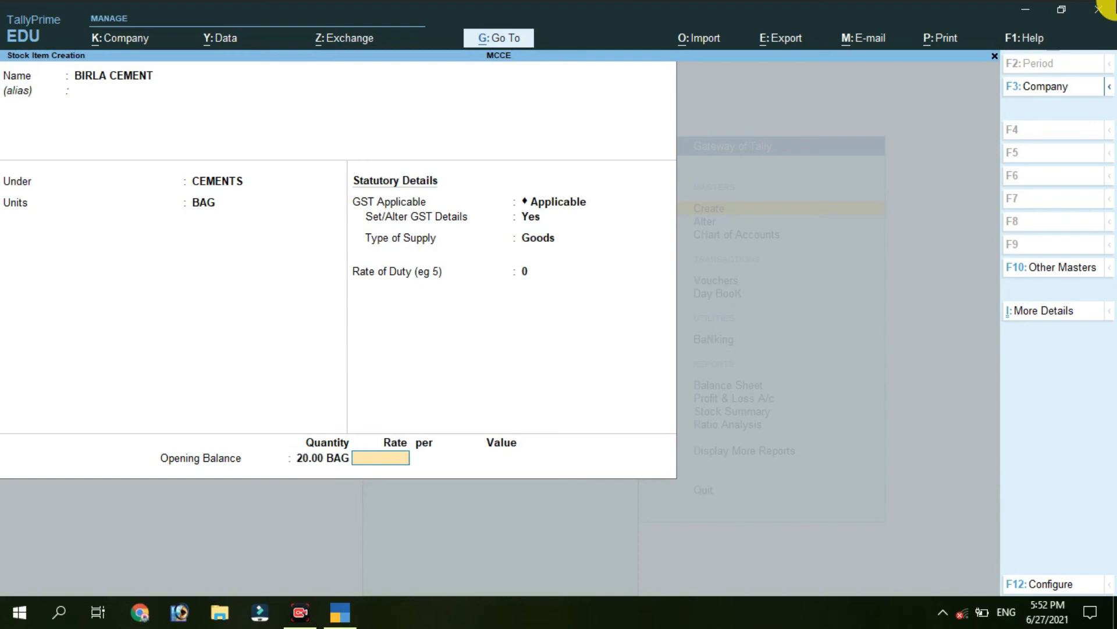
type("320")
key("Return")
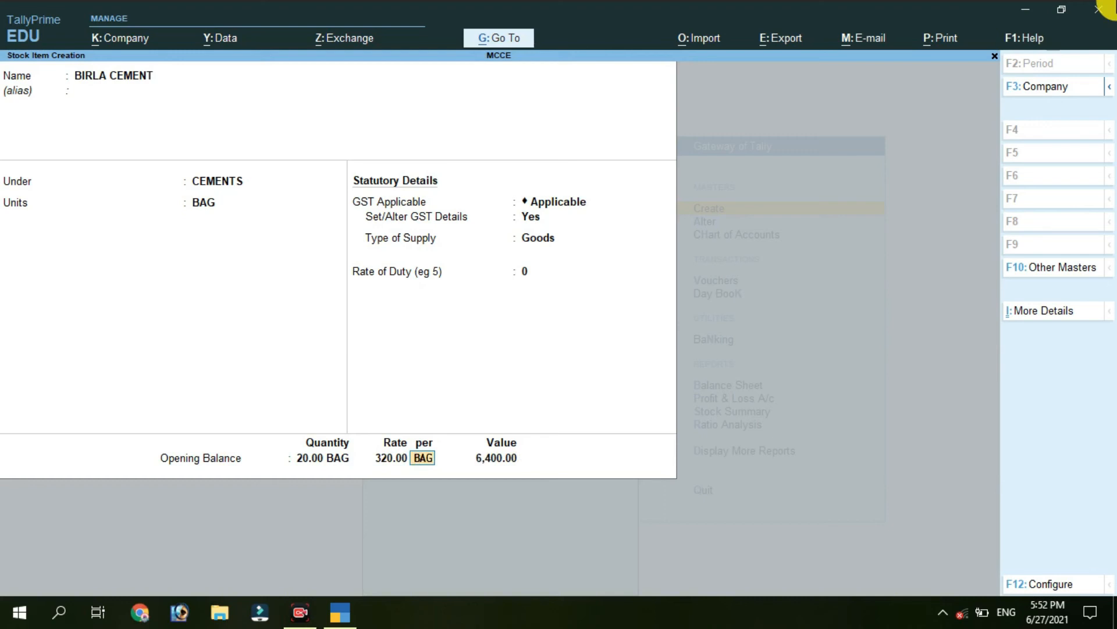
key("Return")
key("Return")
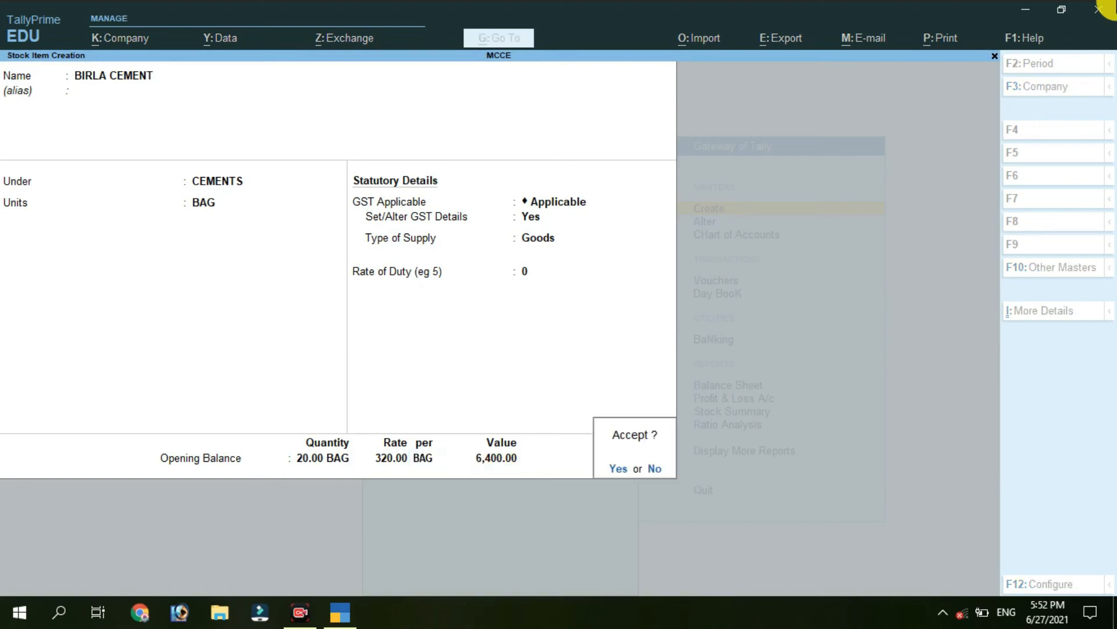
key("Return")
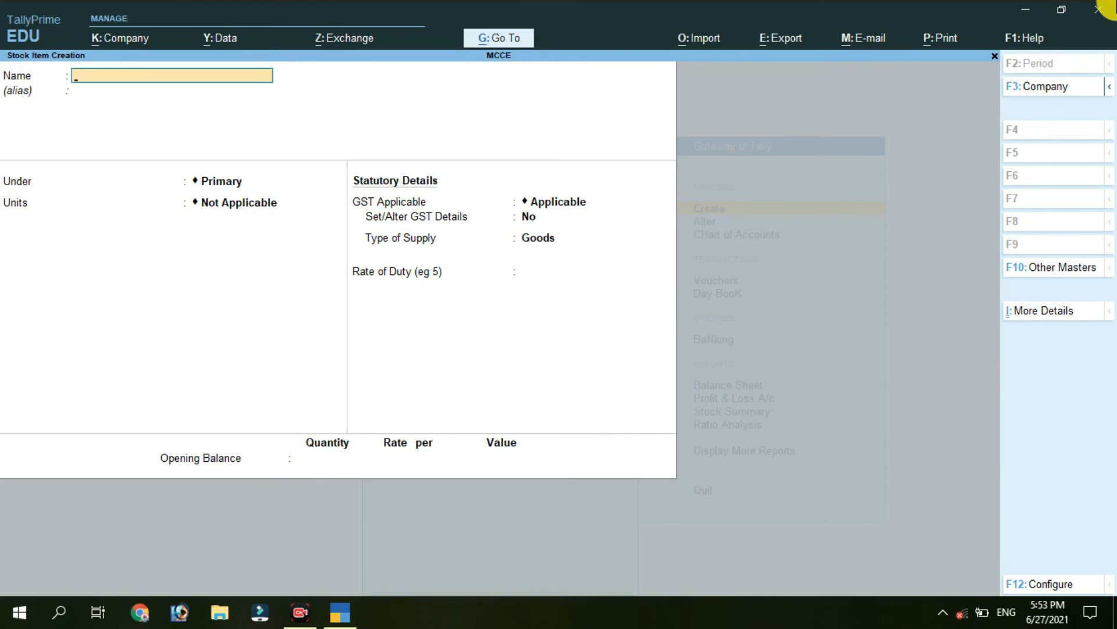
Leave master creation and open the Stock Summary report for the company.
key("Escape")
key("Return")
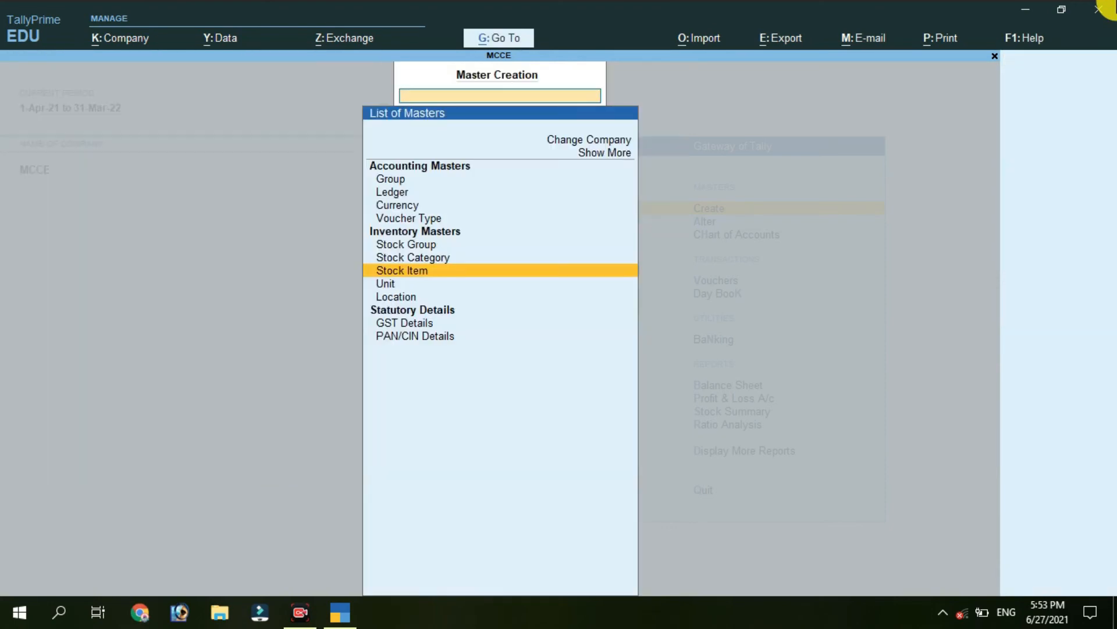
key("Escape")
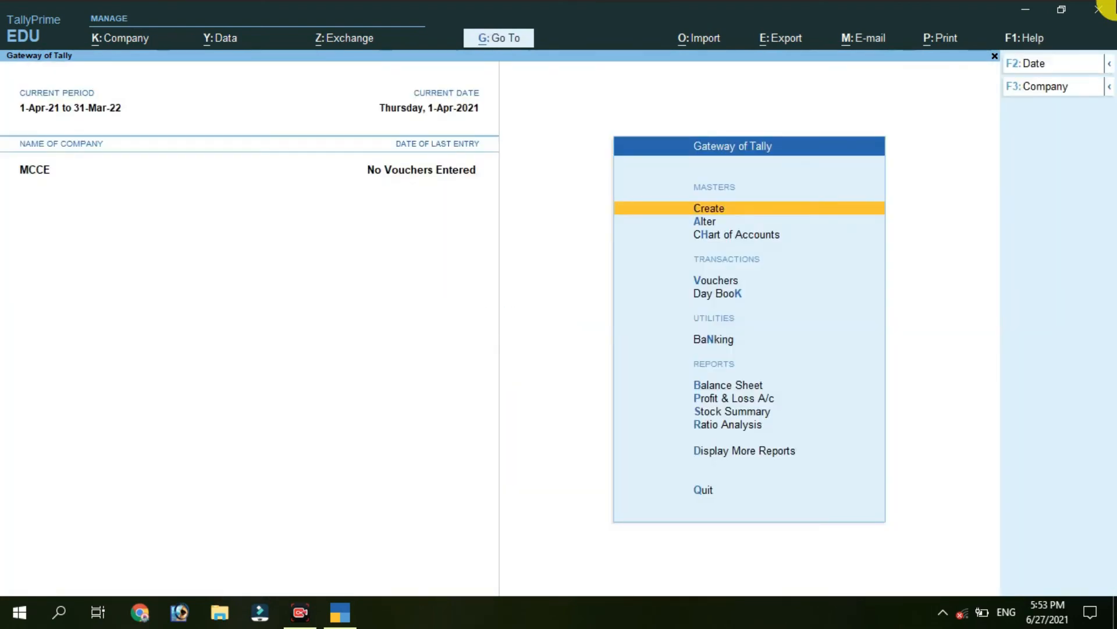
key("Down")
key("Down")
key("Down")
key("Down")
key("Down")
key("Down")
key("Down")
key("Down")
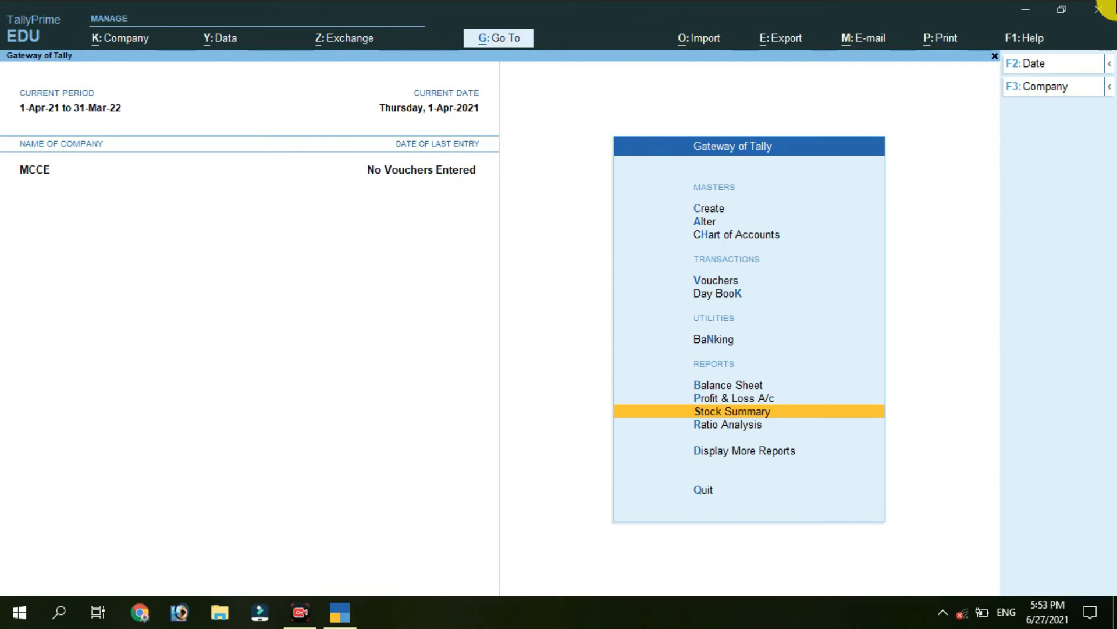
key("Return")
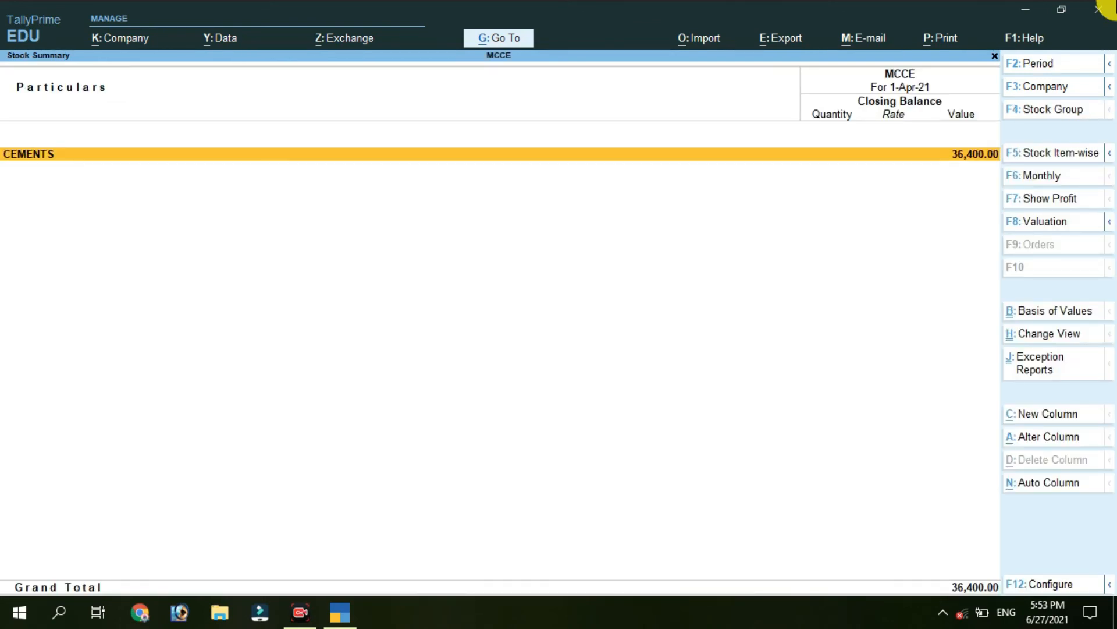
Examine the closing quantity, rate and value of each stock item in the CEMENTS group and close the report.
key("Return")
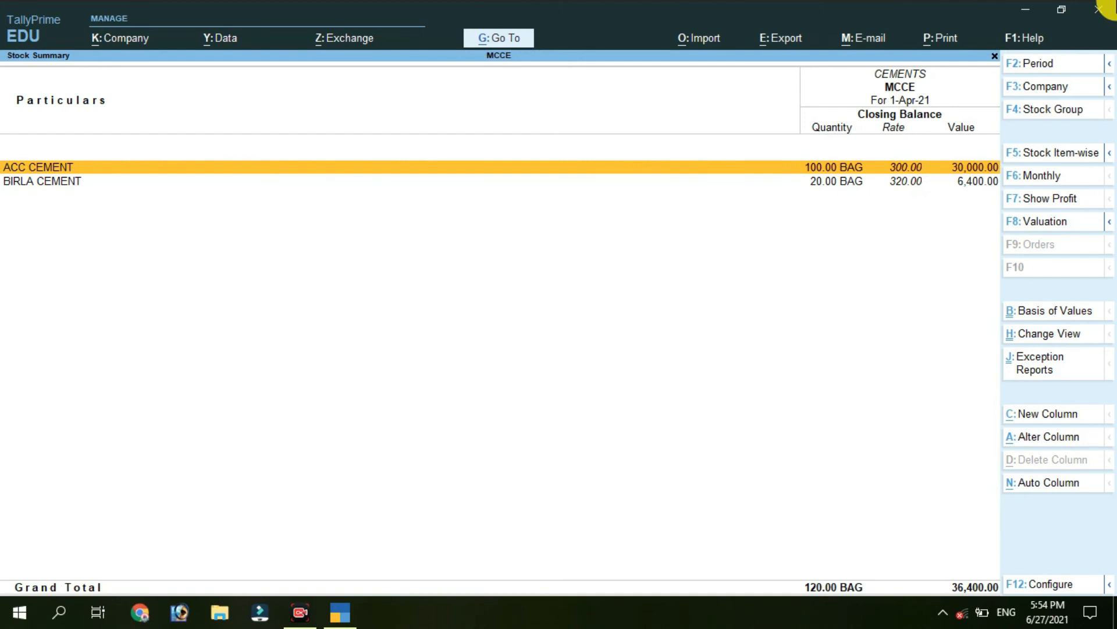
key("Down")
key("Up")
key("Down")
key("Up")
key("Down")
key("Up")
key("Escape")
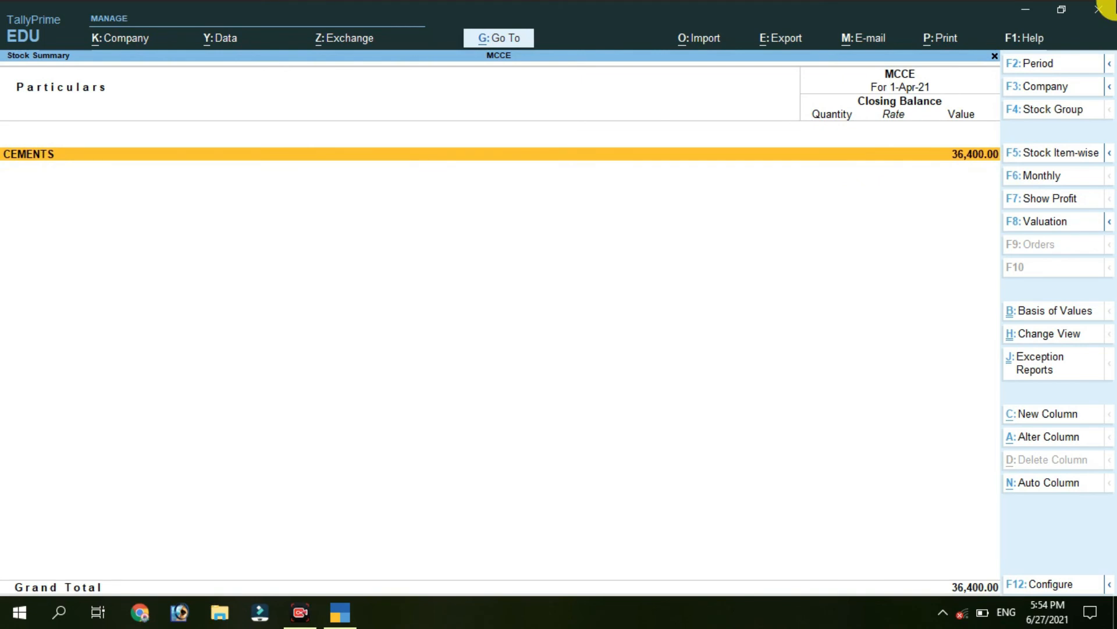
key("Escape")
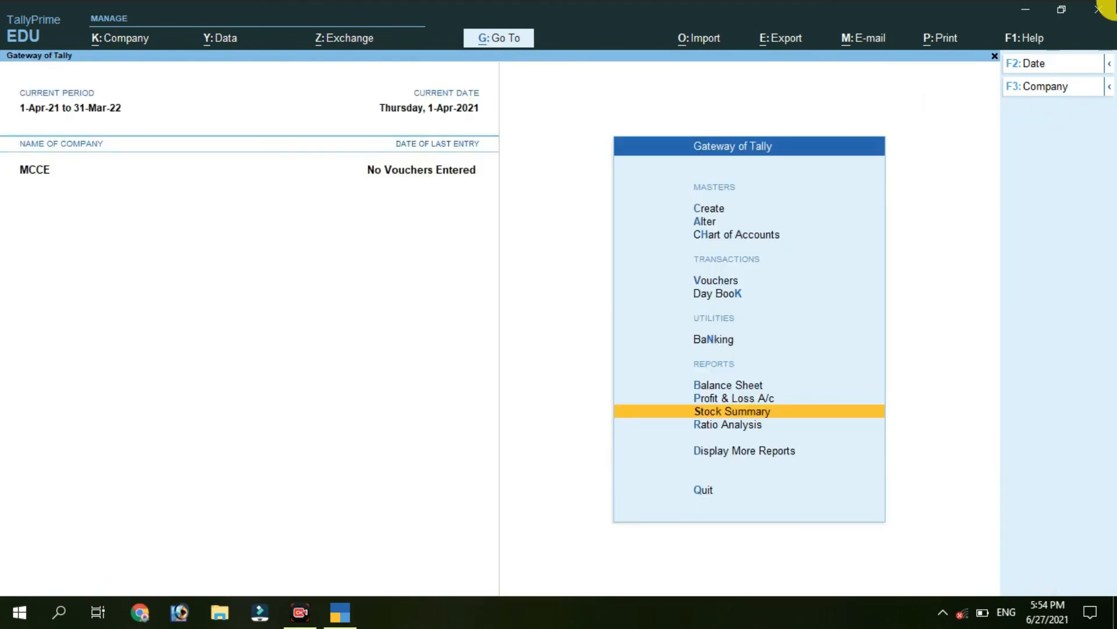
Return to master creation and start creating another stock item.
key("Up")
key("Up")
key("Up")
key("Up")
key("Up")
key("Up")
key("Up")
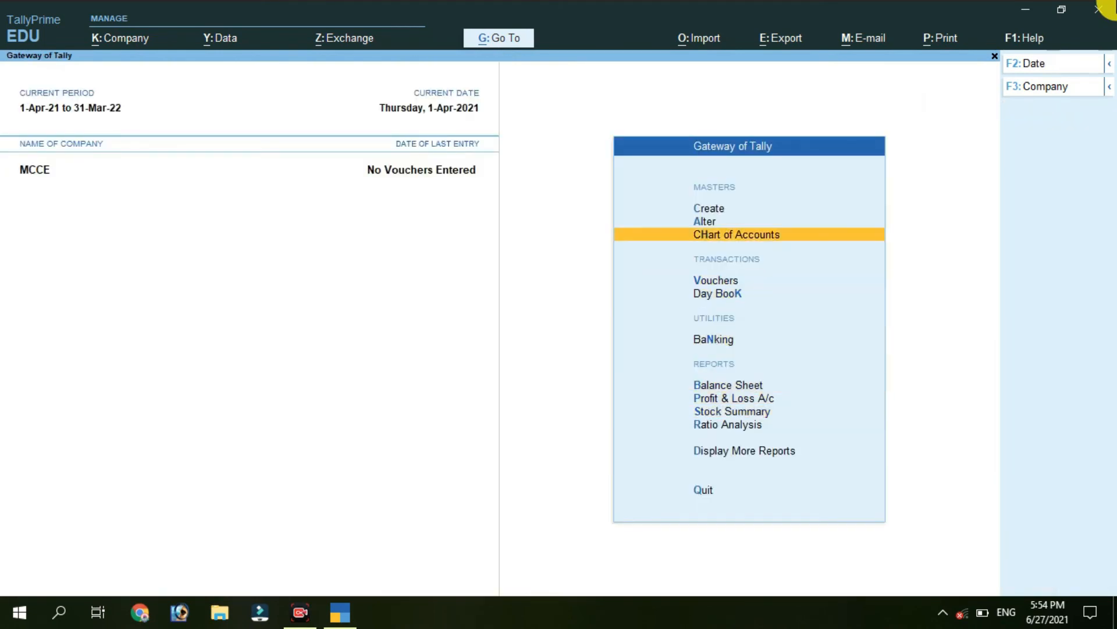
key("Up")
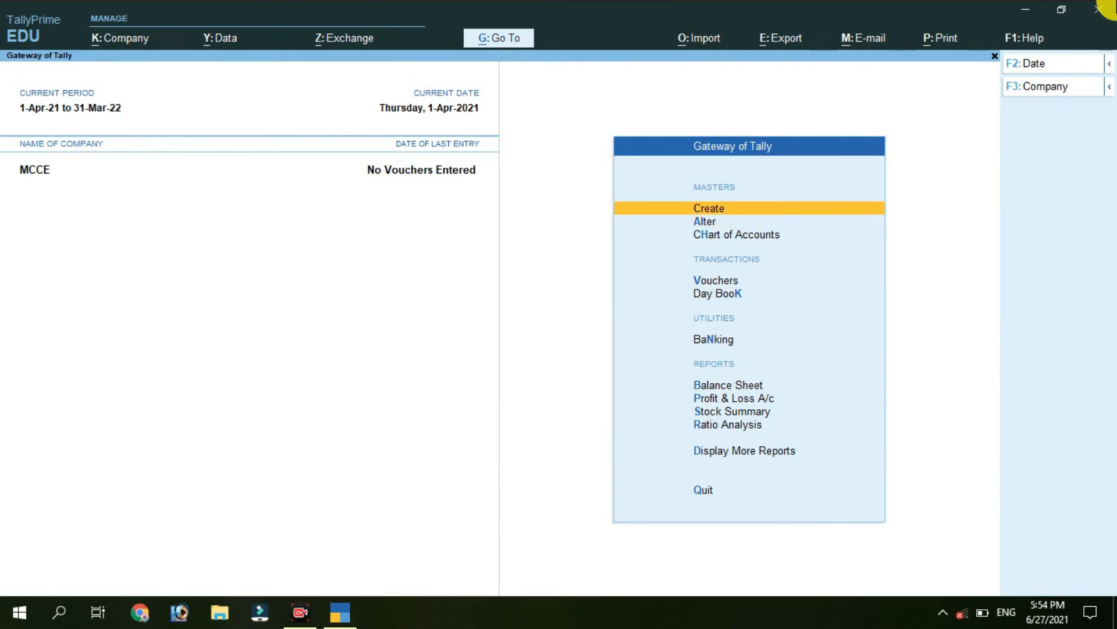
key("Return")
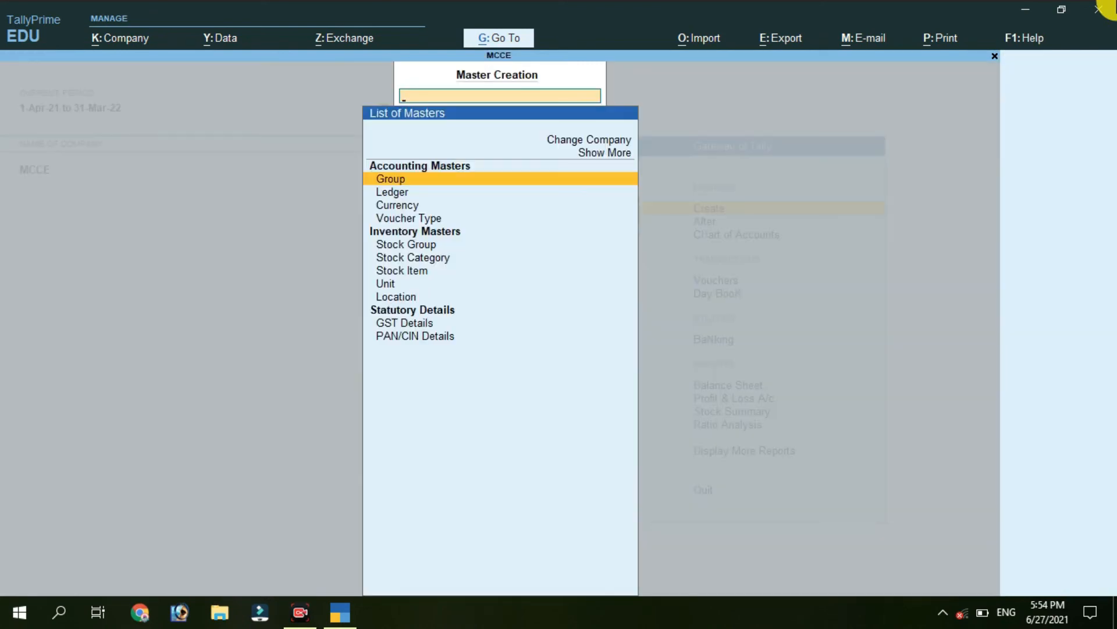
key("Down")
key("Down")
key("Down")
key("Down")
key("Down")
key("Down")
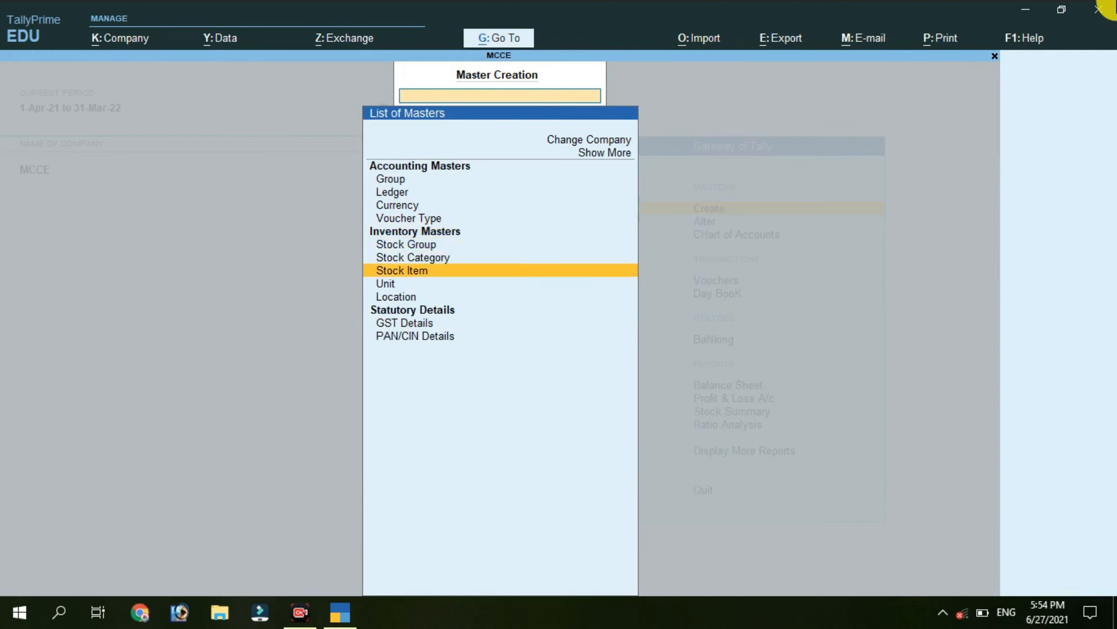
key("Return")
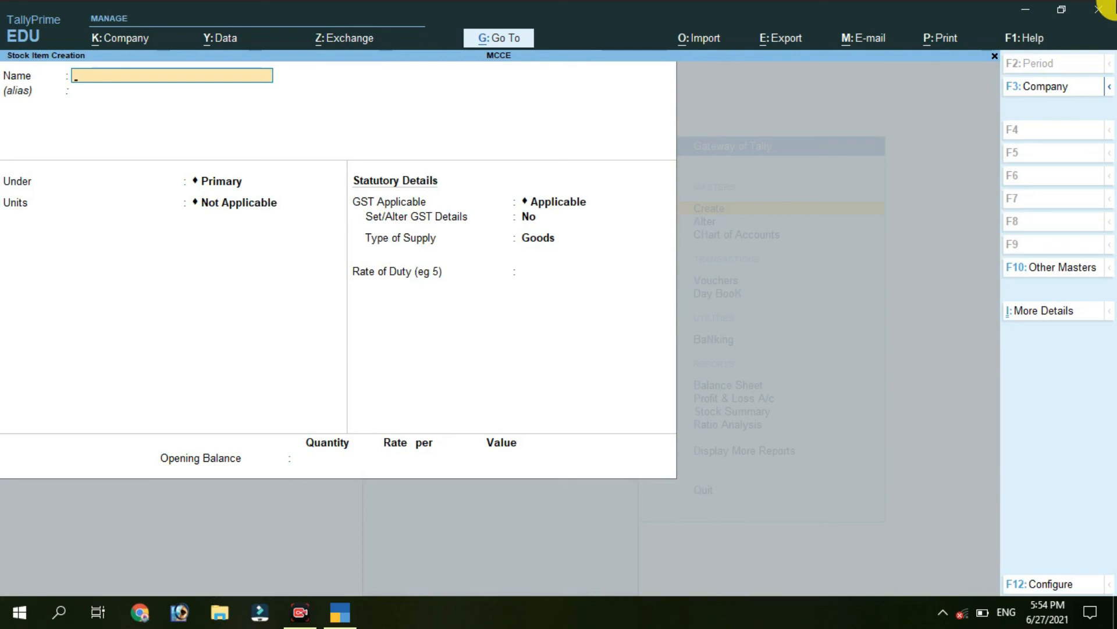
Name the stock item ACC F2R with no alias and place it under CEMENTS with BAG as its unit.
type("ACC F2R")
key("Return")
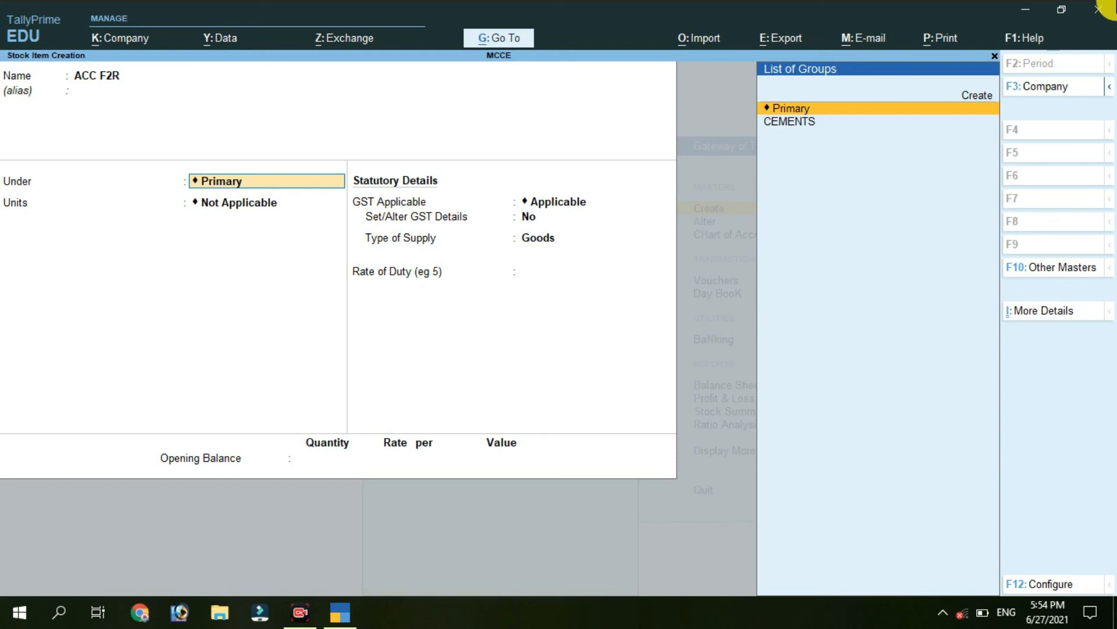
key("Down")
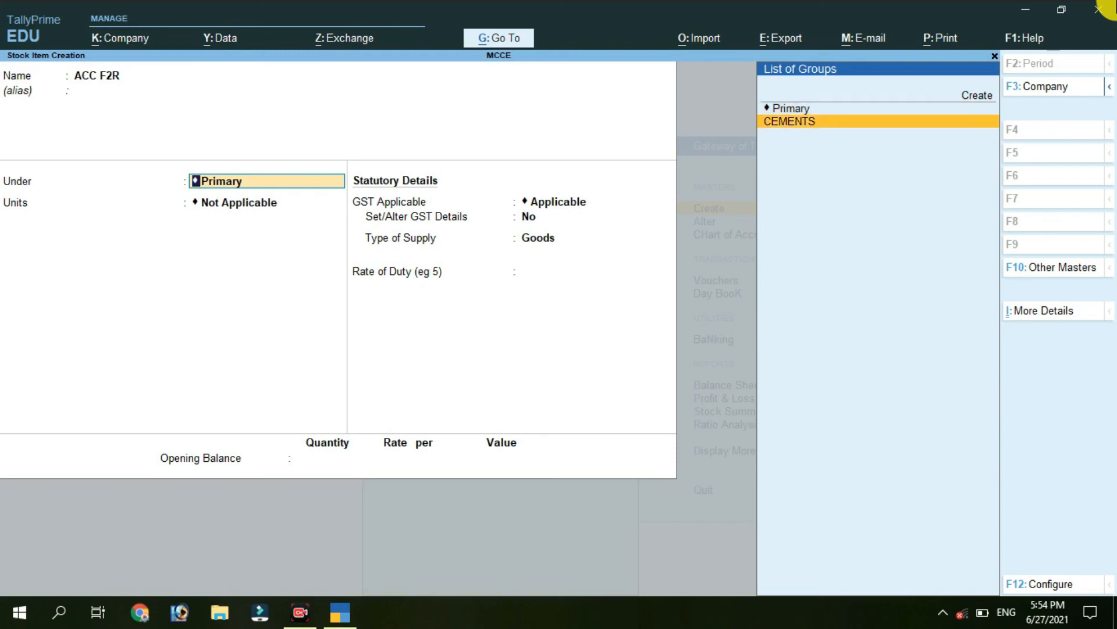
key("Return")
key("Down")
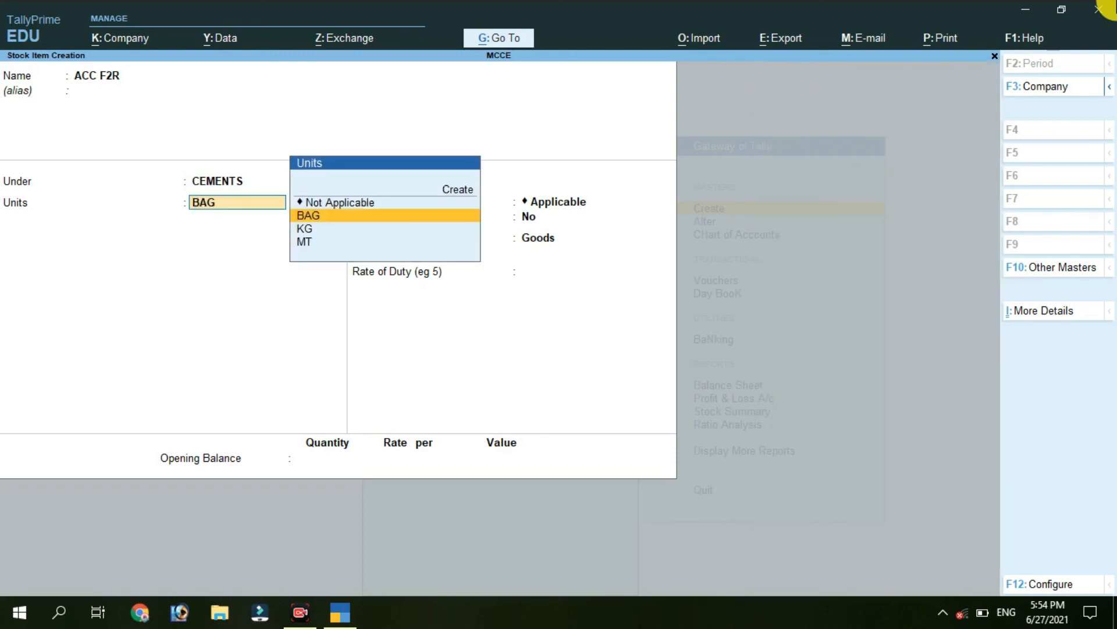
key("Return")
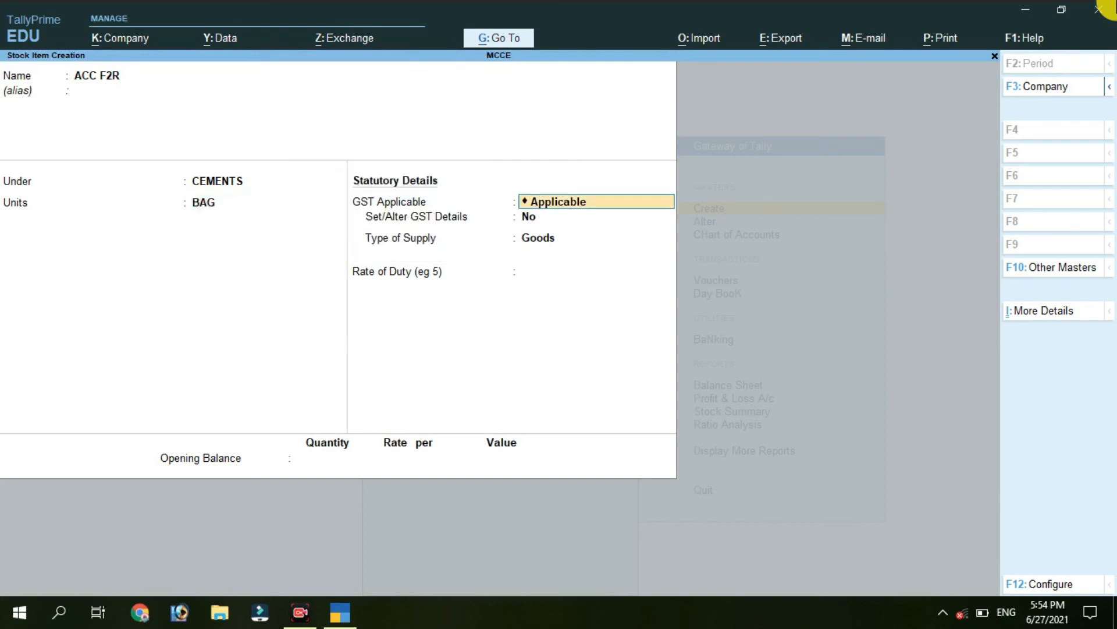
Keep GST applicable for ACC F2R and set its GST details to On Value, Taxable, 28% integrated tax and 0% cess.
key("Return")
type("y")
key("Return")
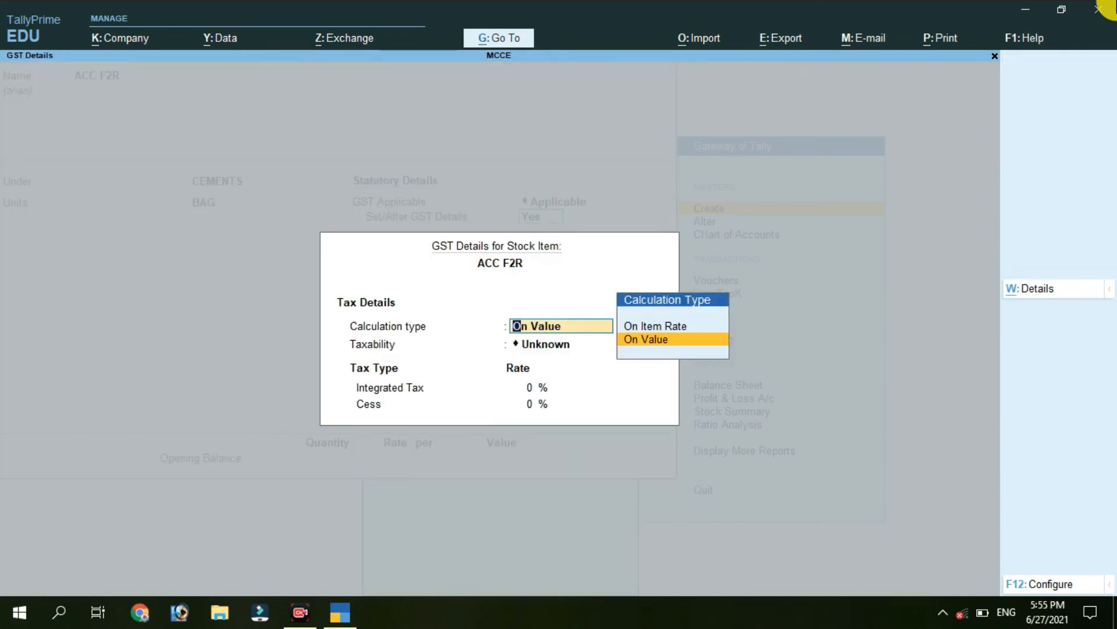
key("Return")
key("Down")
key("Down")
key("Down")
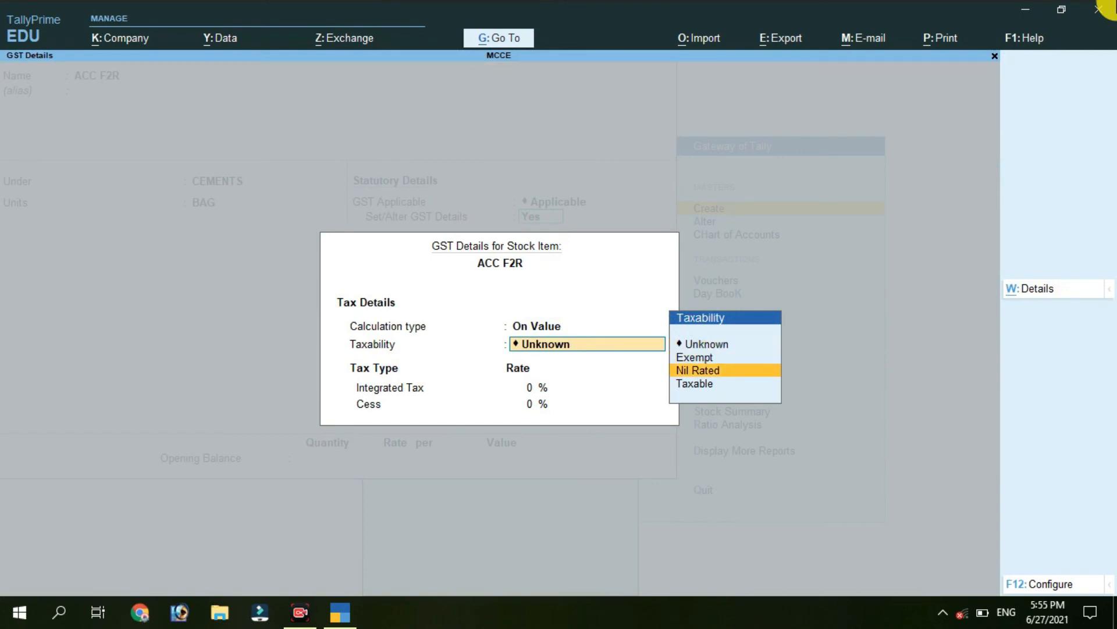
key("Return")
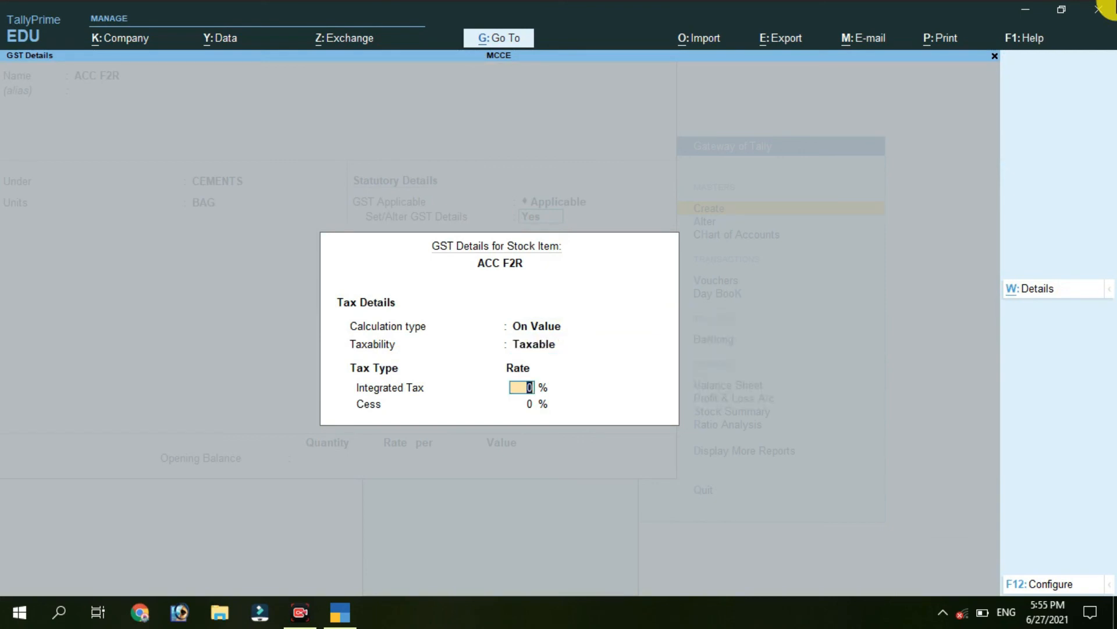
type("28")
key("Return")
key("Return")
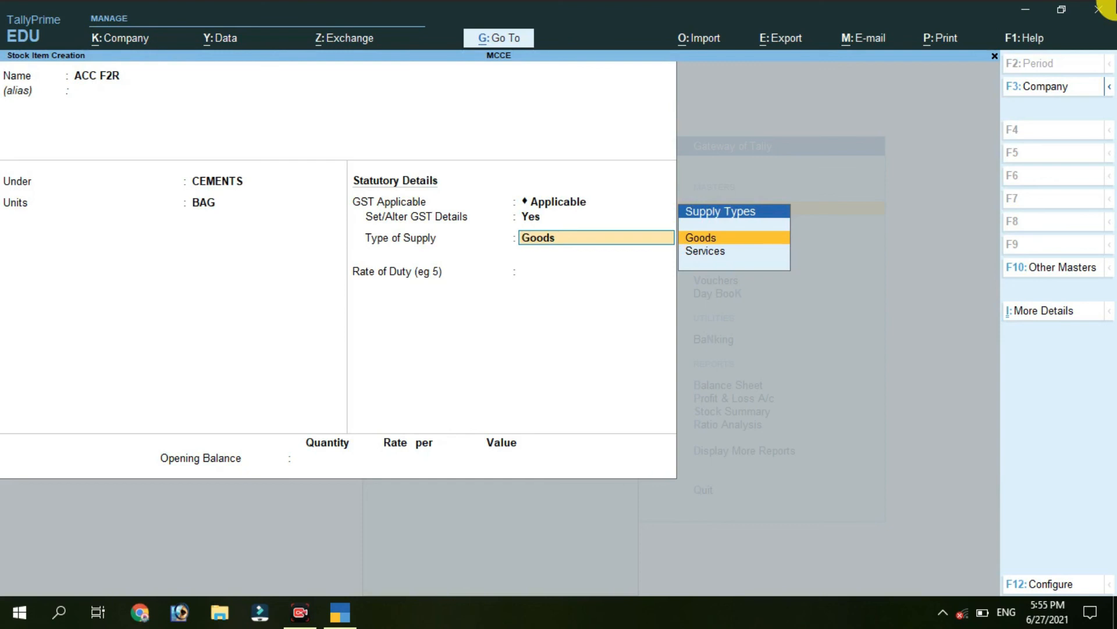
Keep ACC F2R as Goods with a 0 rate of duty, enter an opening balance of 200 BAG at 320 per BAG, and save the item.
key("Return")
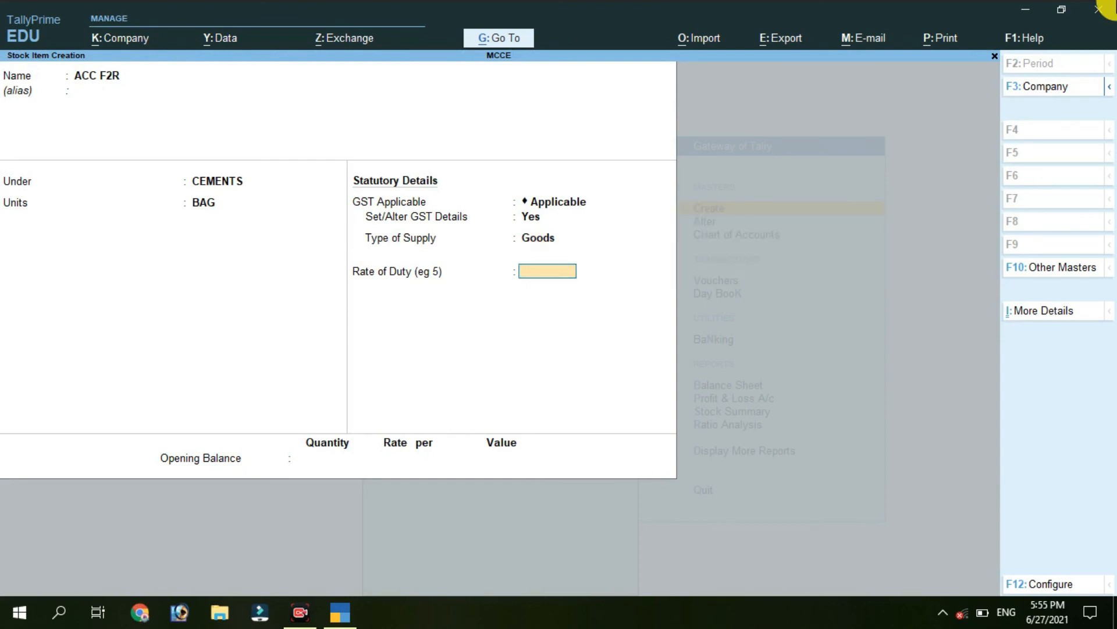
key("Return")
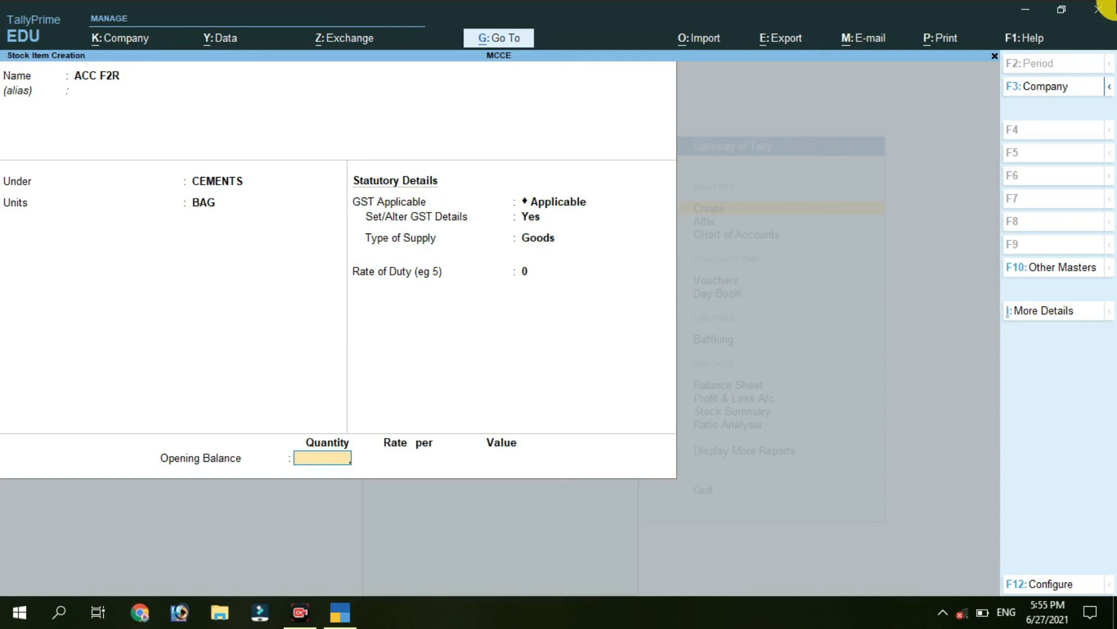
type("200")
key("Return")
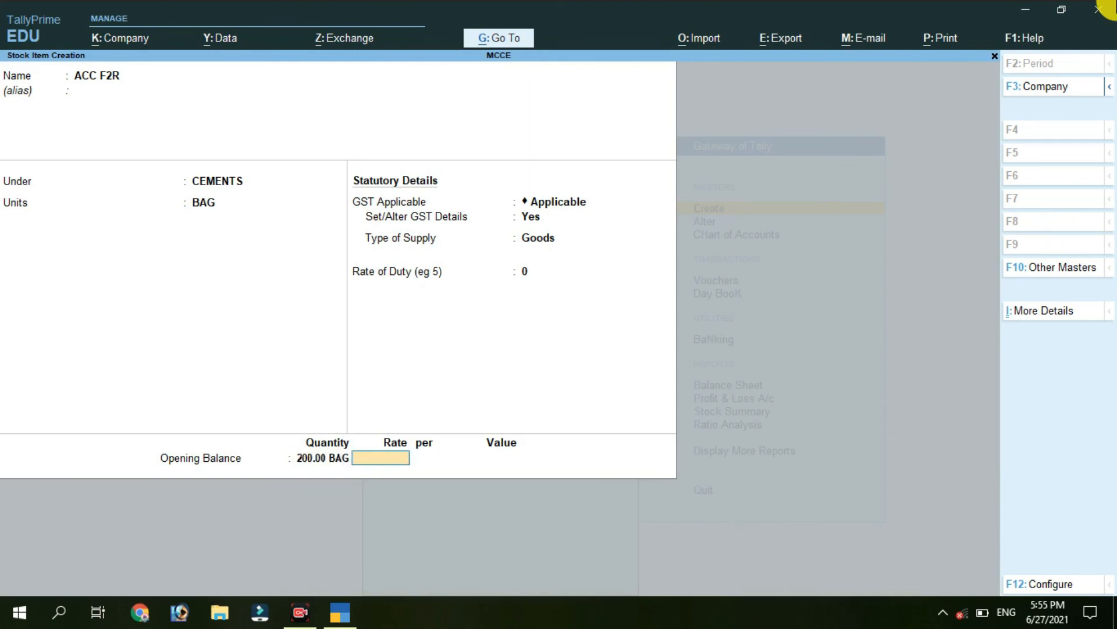
type("320")
key("Return")
key("Return")
key("Return")
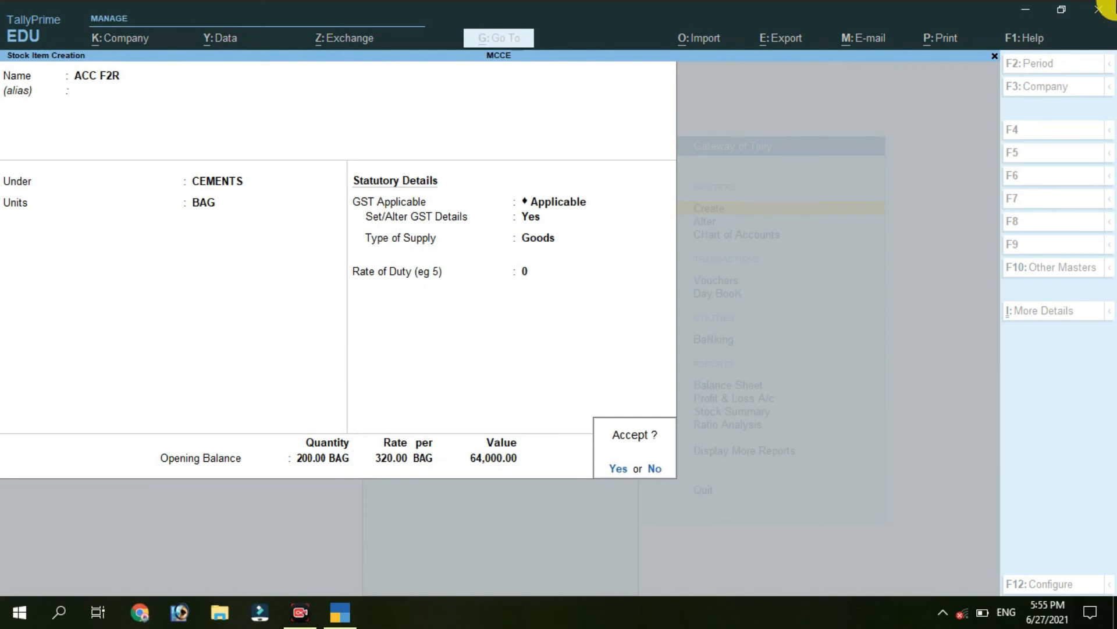
key("Return")
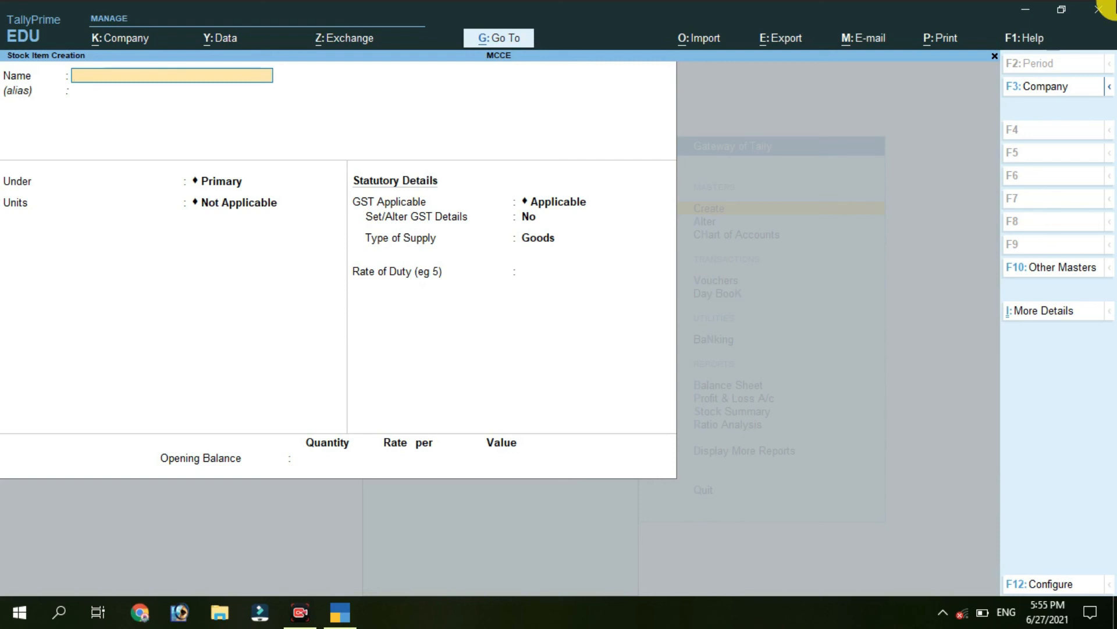
Leave stock item creation, return to the Gateway of Tally and open the Stock Summary report.
key("Escape")
key("y")
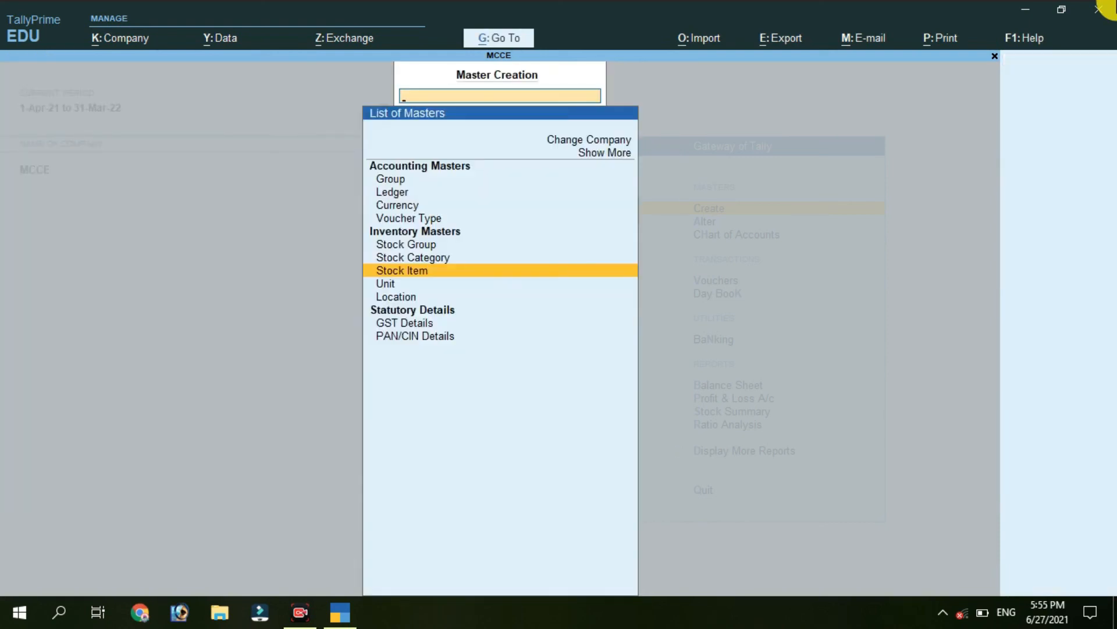
key("Escape")
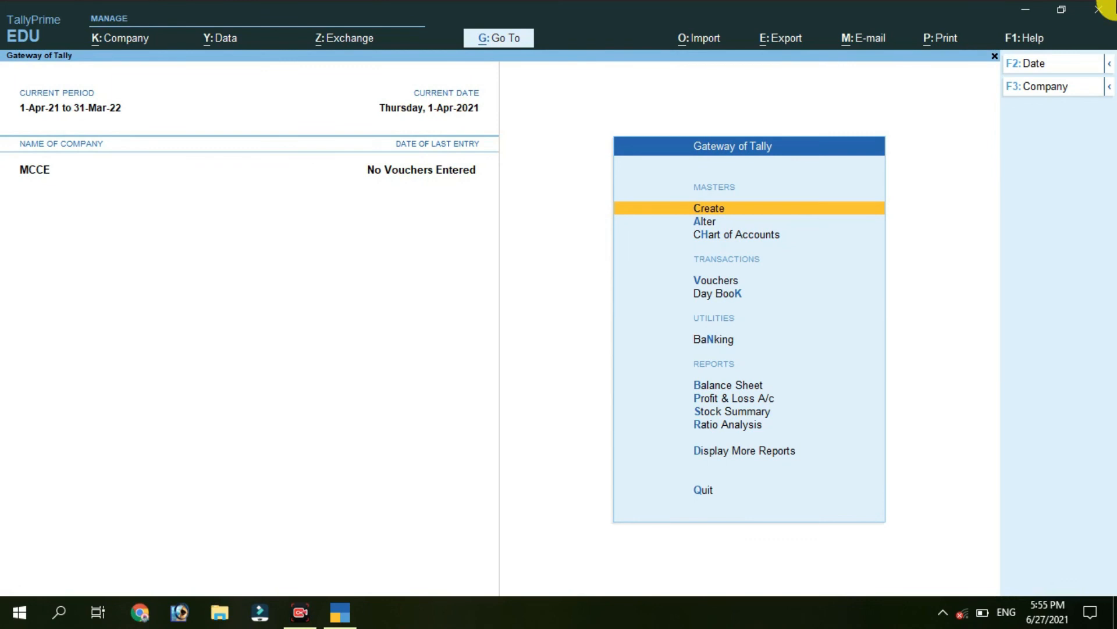
key("Down")
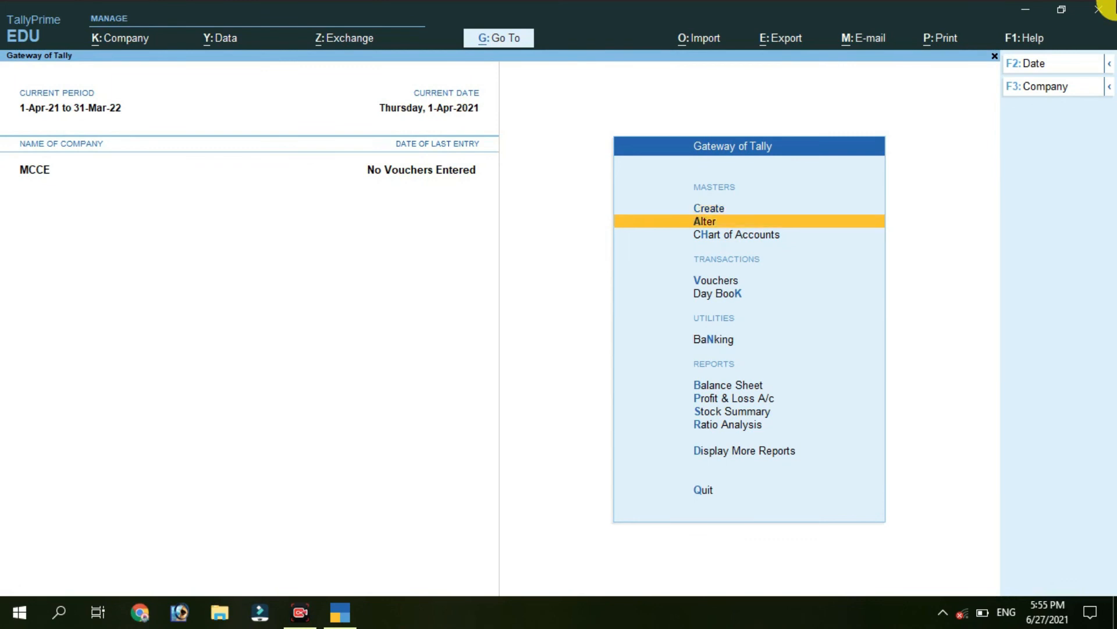
key("Down")
key("Down")
key("Down")
key("Down")
key("Down")
key("Down")
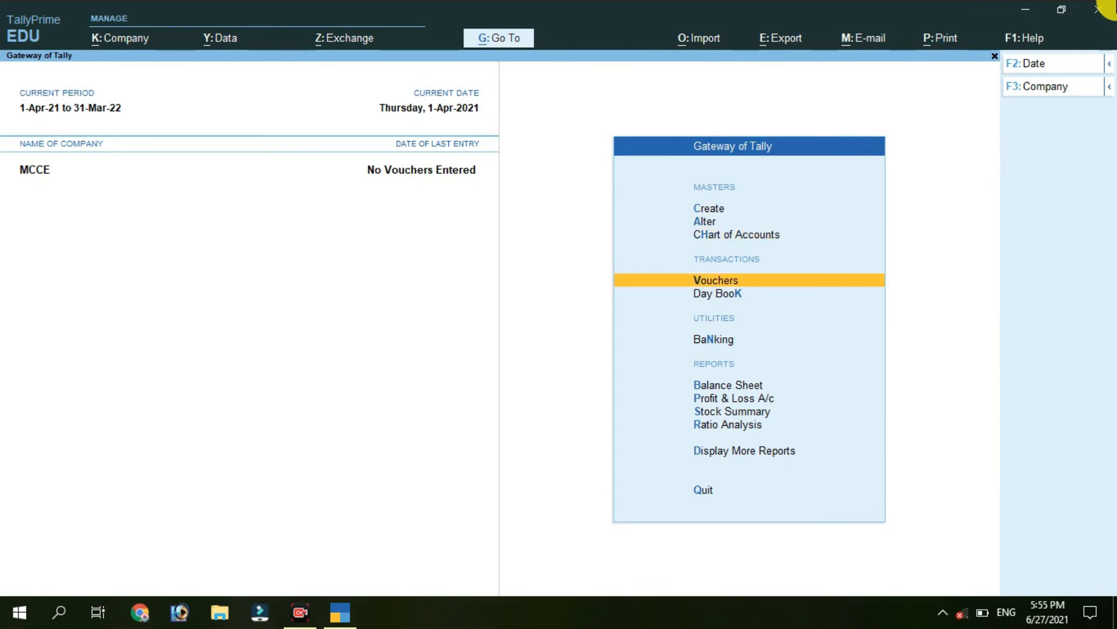
key("Down")
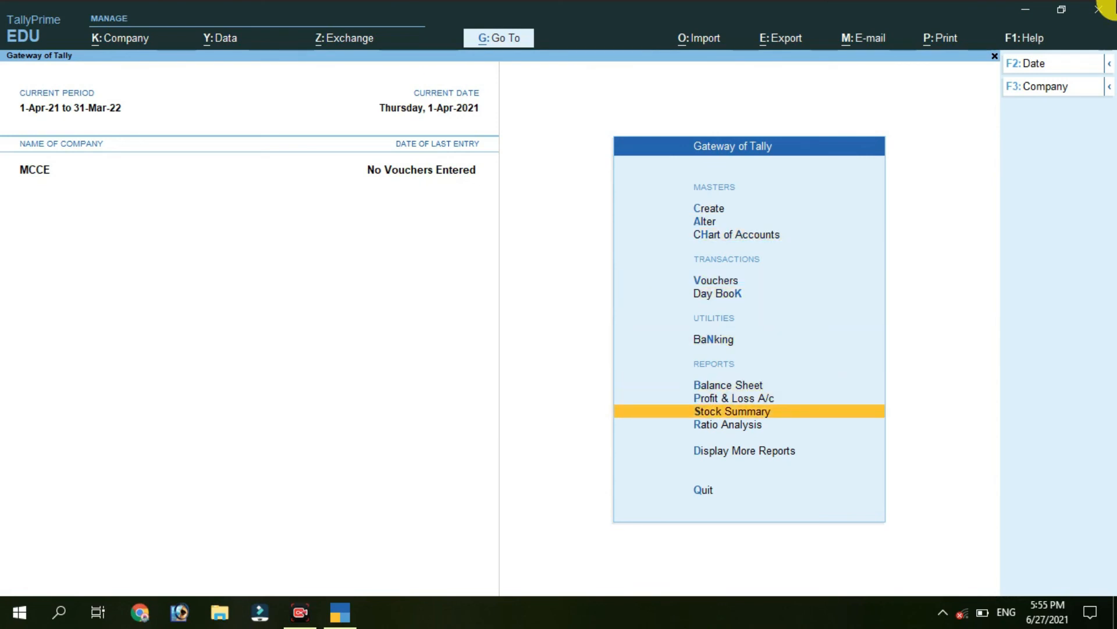
key("Return")
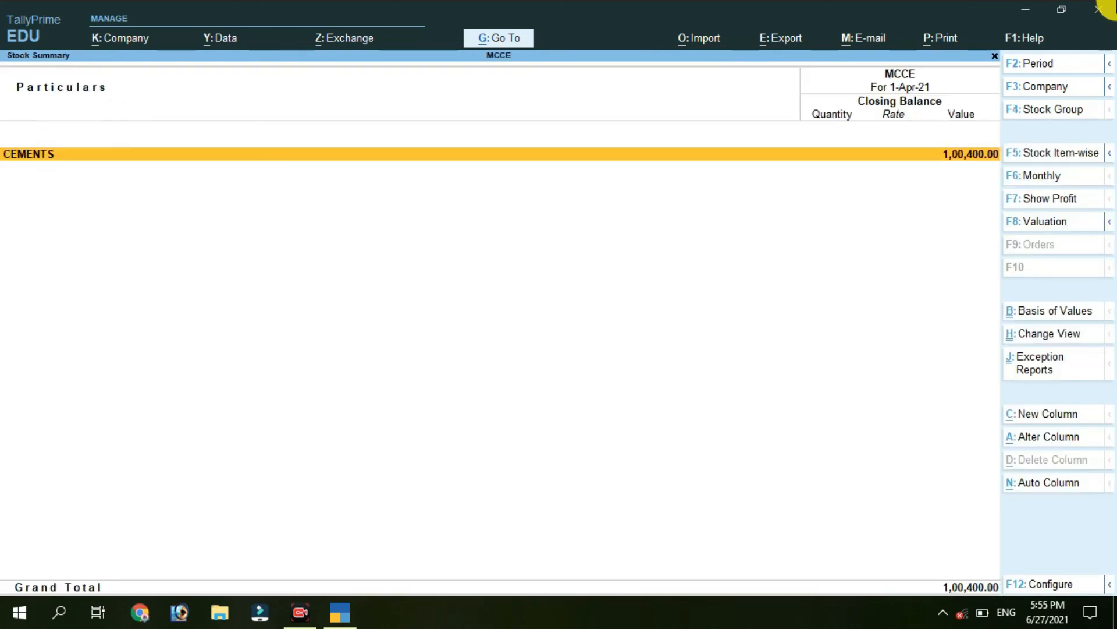
Drill down into the CEMENTS group and examine the closing quantity, rate and value of ACC CEMENT, ACC F2R and BIRLA CEMENT.
key("Return")
key("Down")
key("Up")
key("Down")
key("Down")
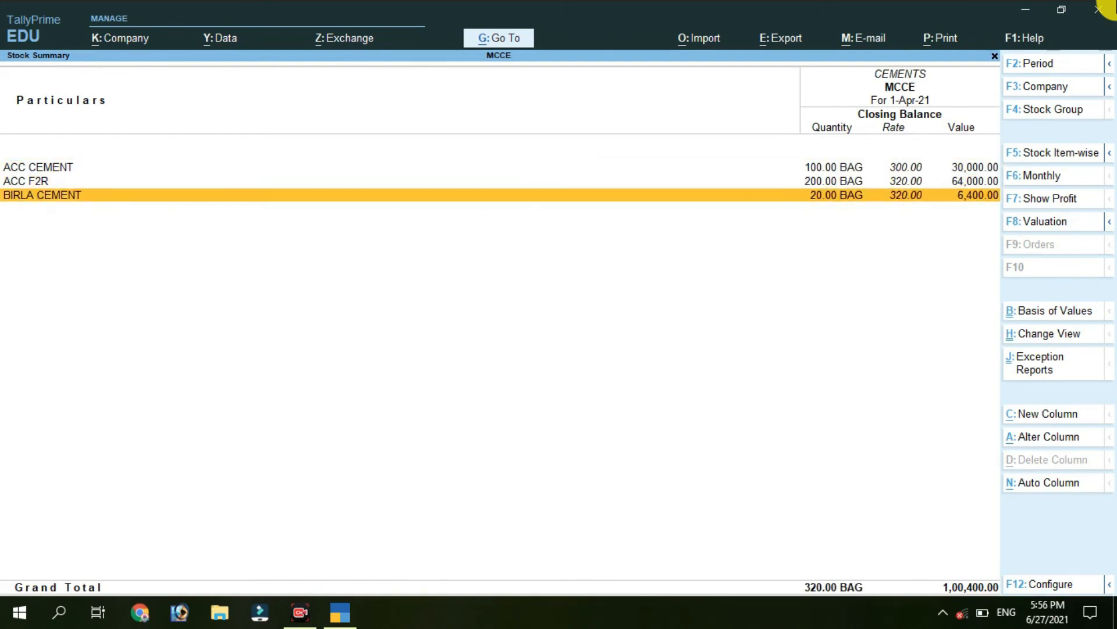
key("Up")
key("Up")
key("Down")
key("Down")
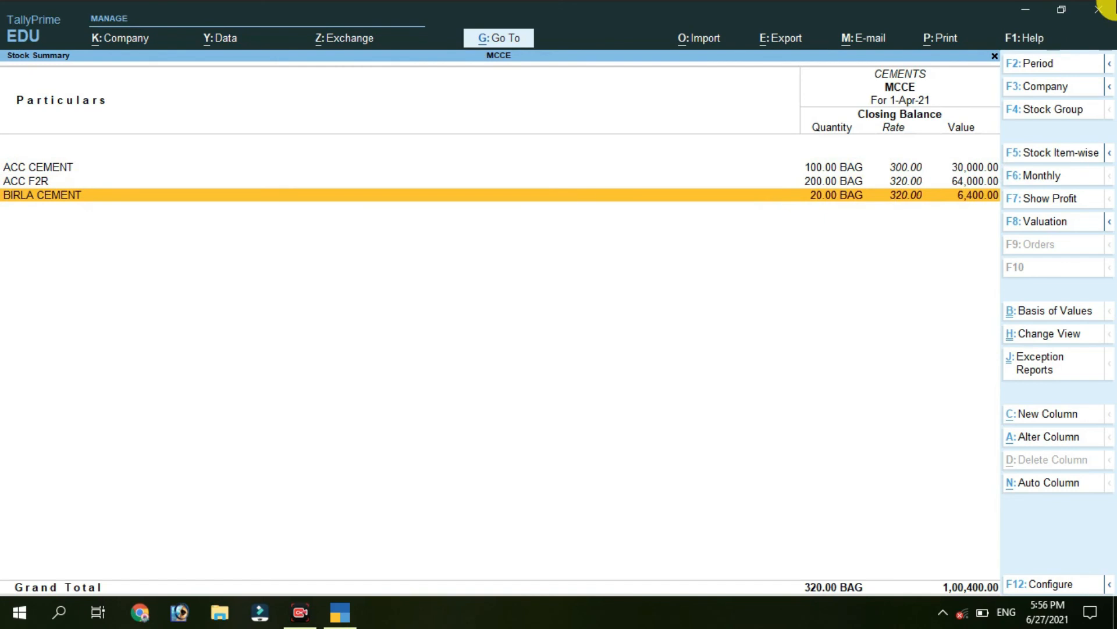